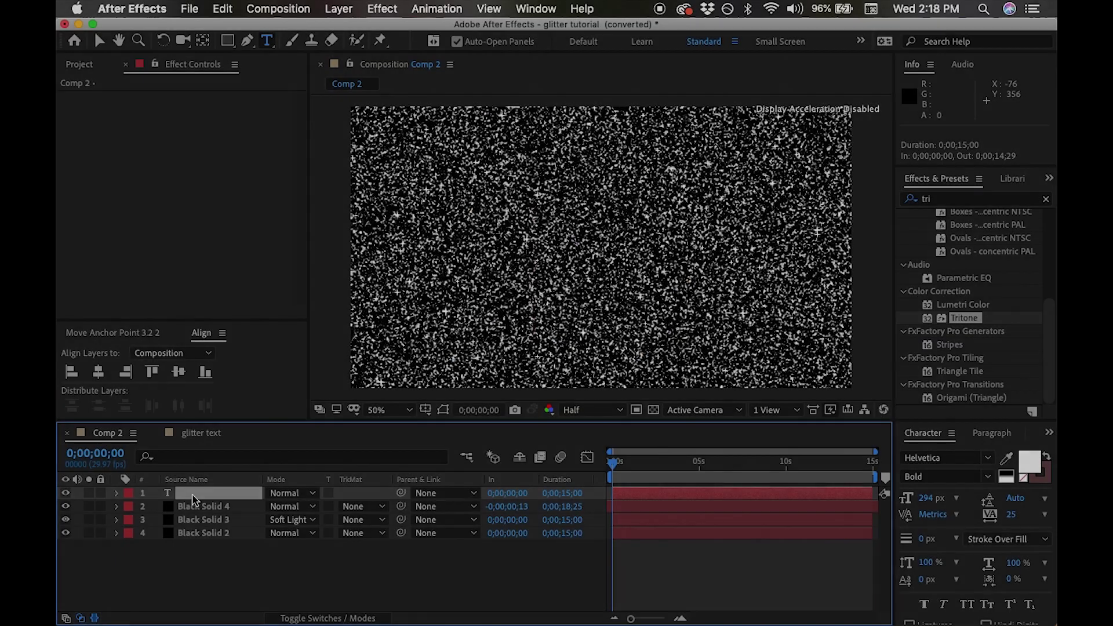
Delete the empty text layer and precompose the three black solids as 'Glitter Base'.
key("Delete")
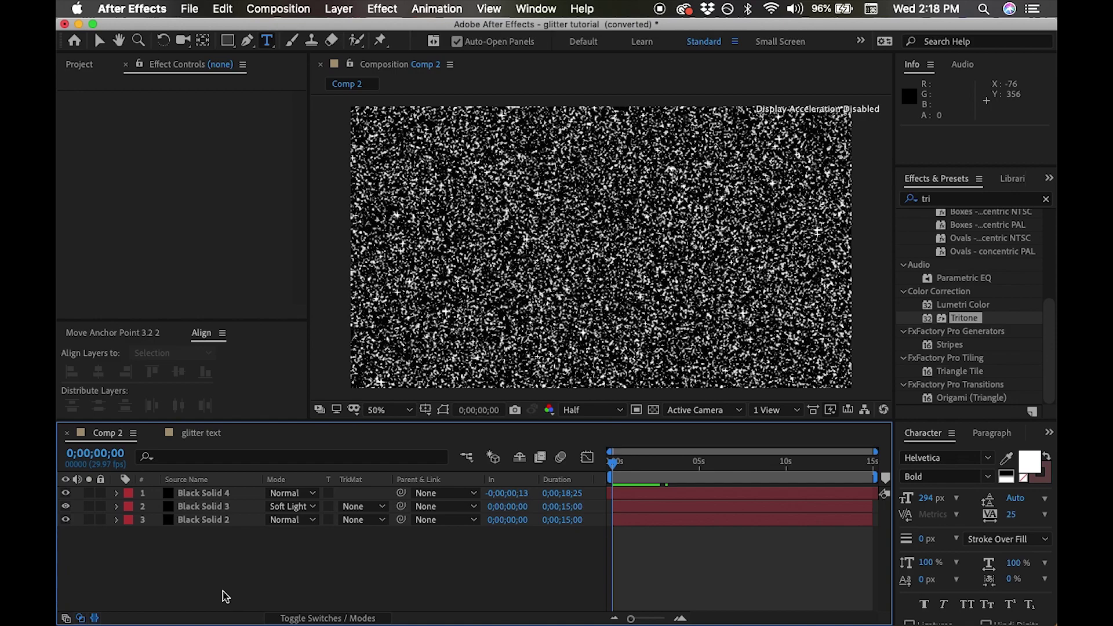
left_click_drag(226, 597, 183, 490)
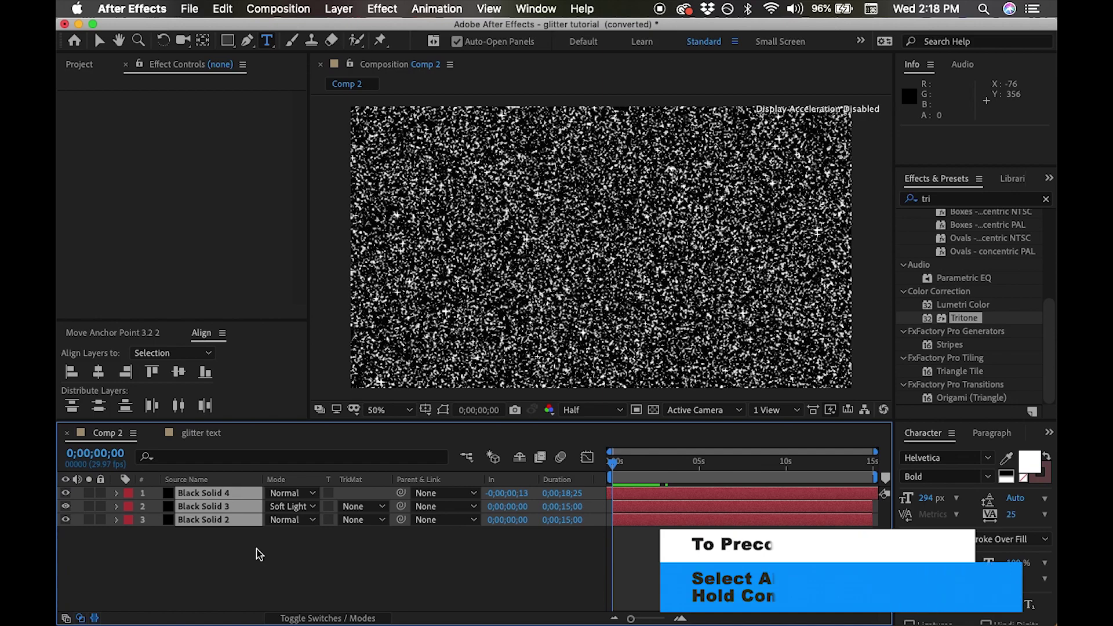
key("super+shift+c")
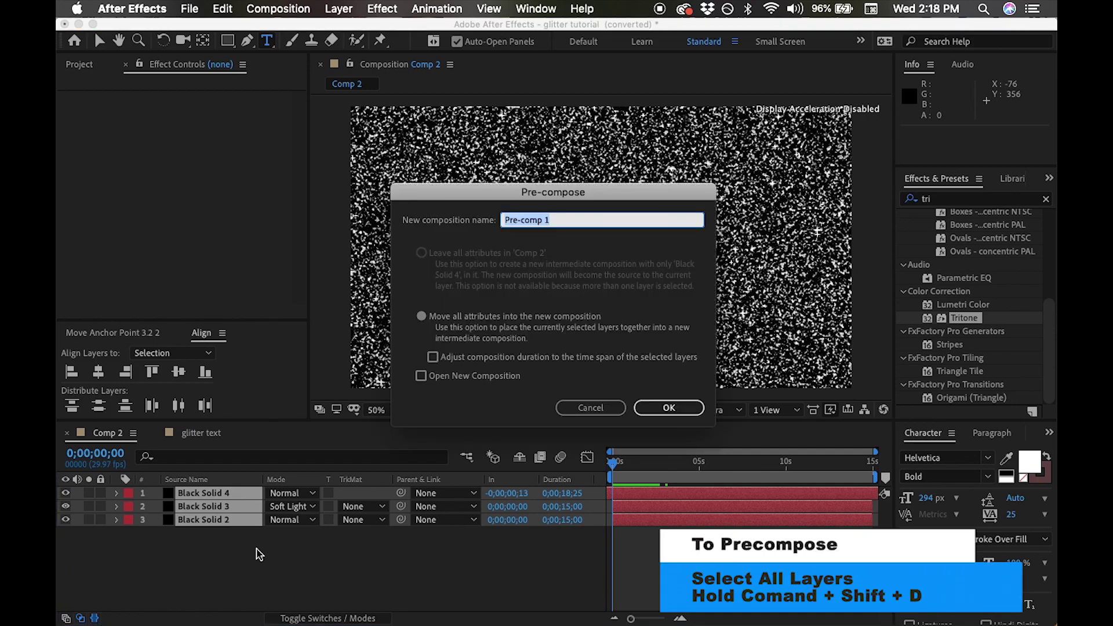
type("Glitter Base")
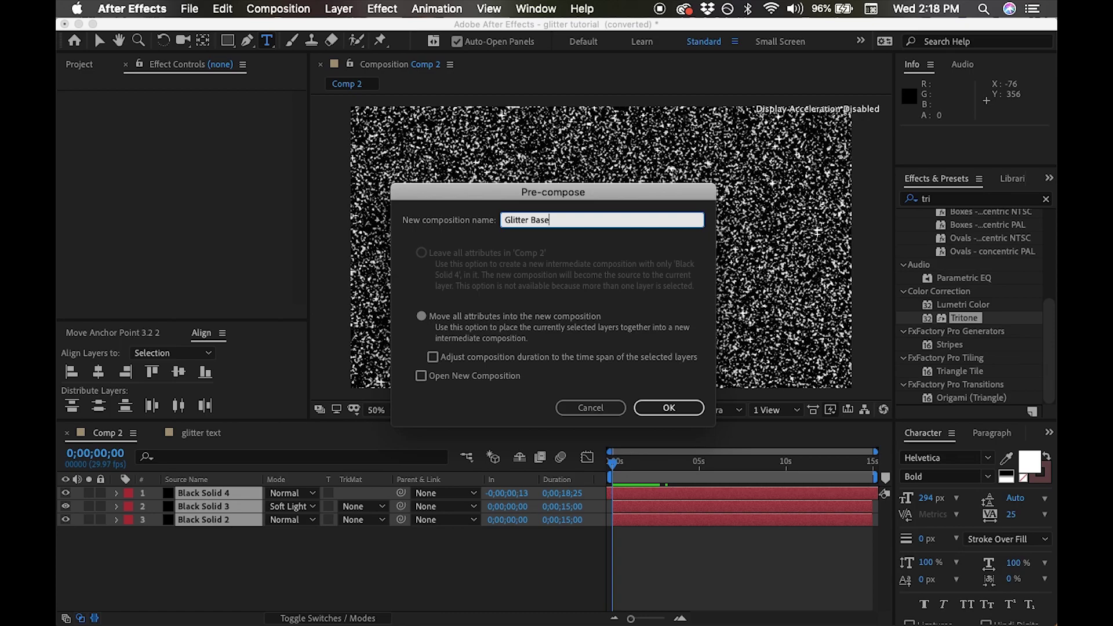
left_click(673, 409)
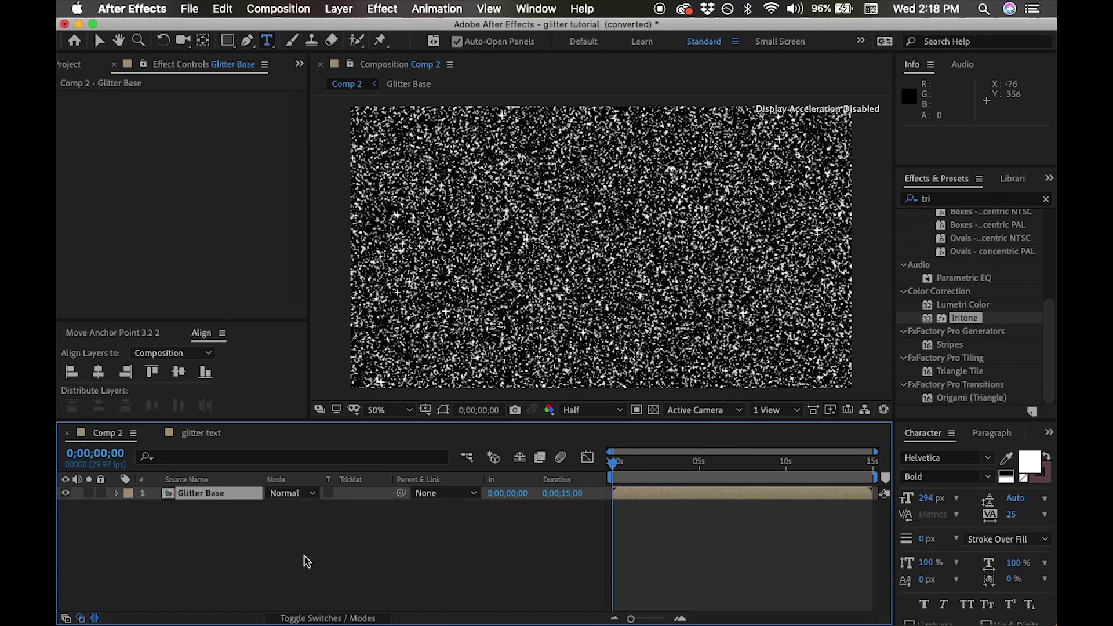
Create a new black solid layer with the default solid settings.
left_click(339, 9)
mouse_move(359, 29)
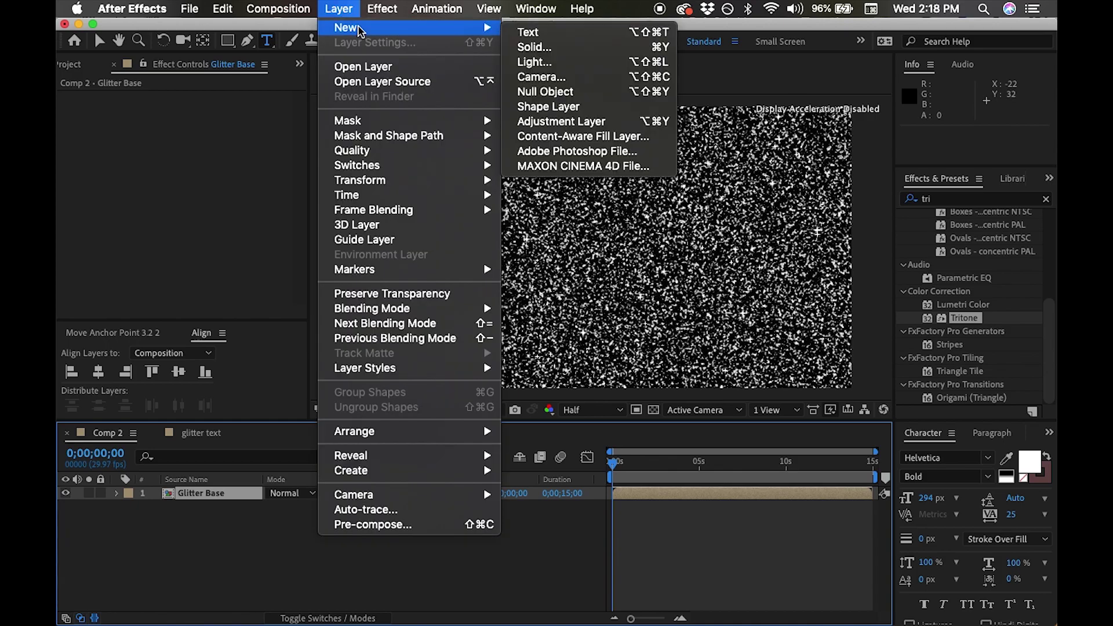
left_click(565, 49)
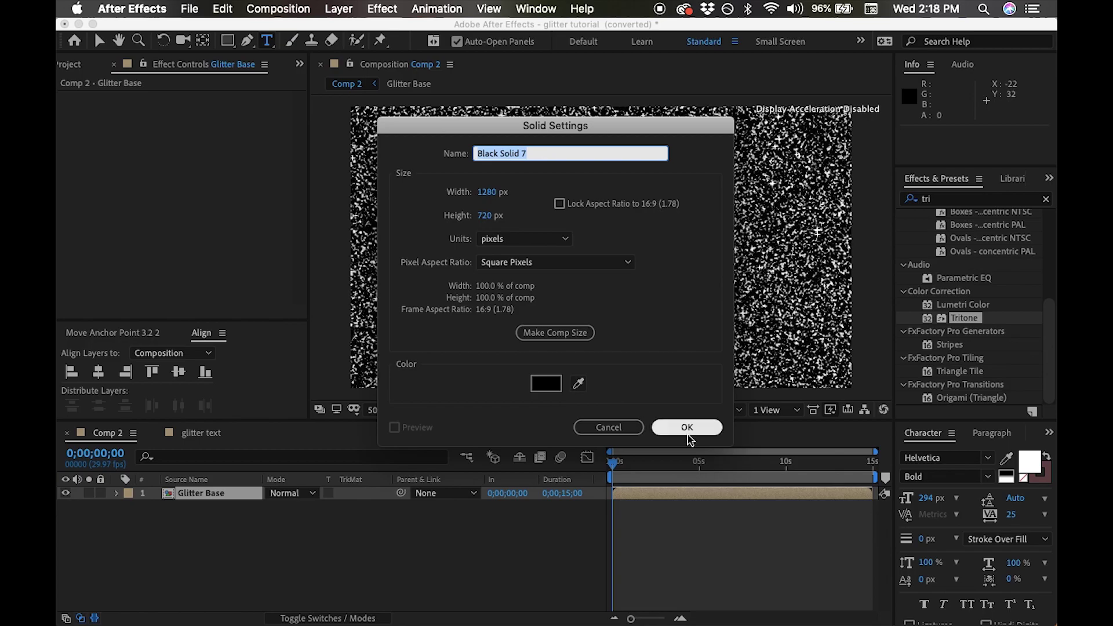
left_click(688, 429)
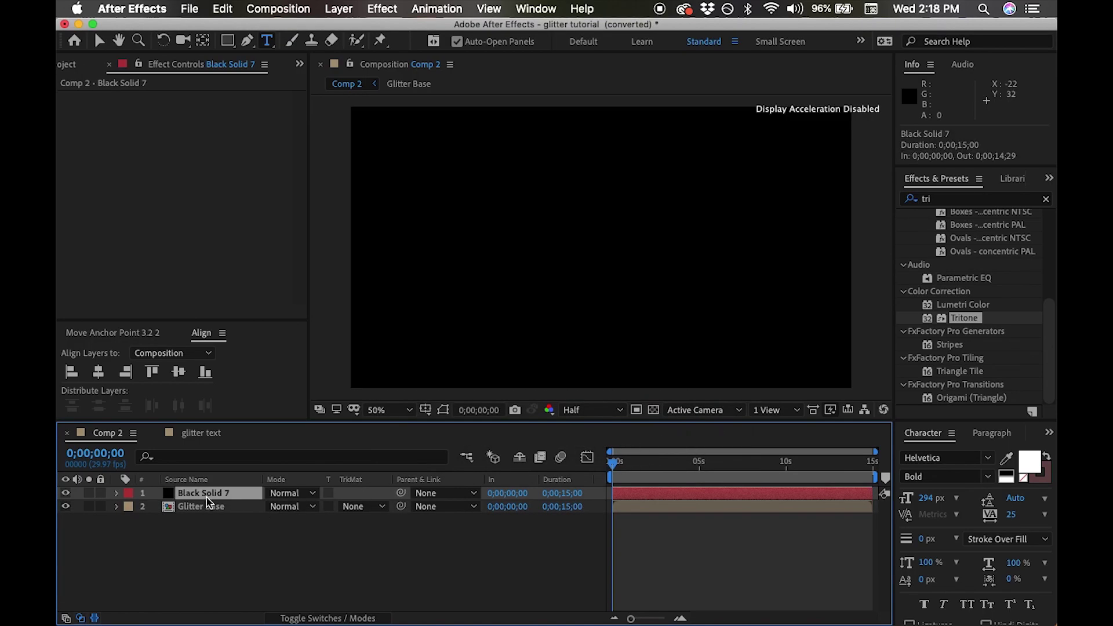
Move the solid below Glitter Base and rename it 'Background'.
left_click_drag(207, 502, 212, 516)
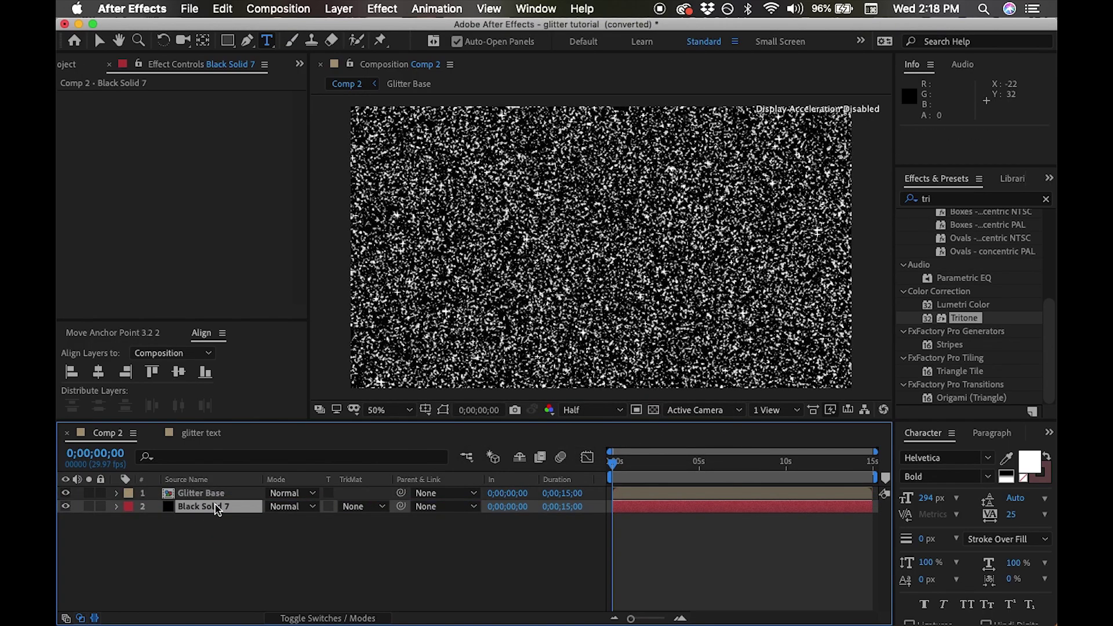
key("Return")
type("Background")
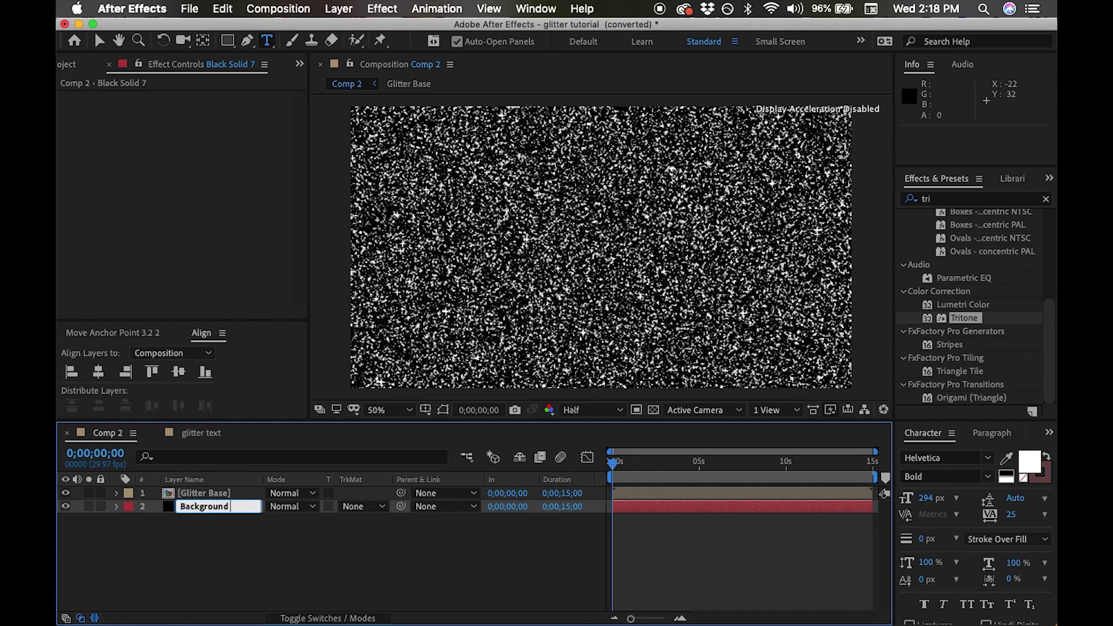
key("Return")
key("super+Up")
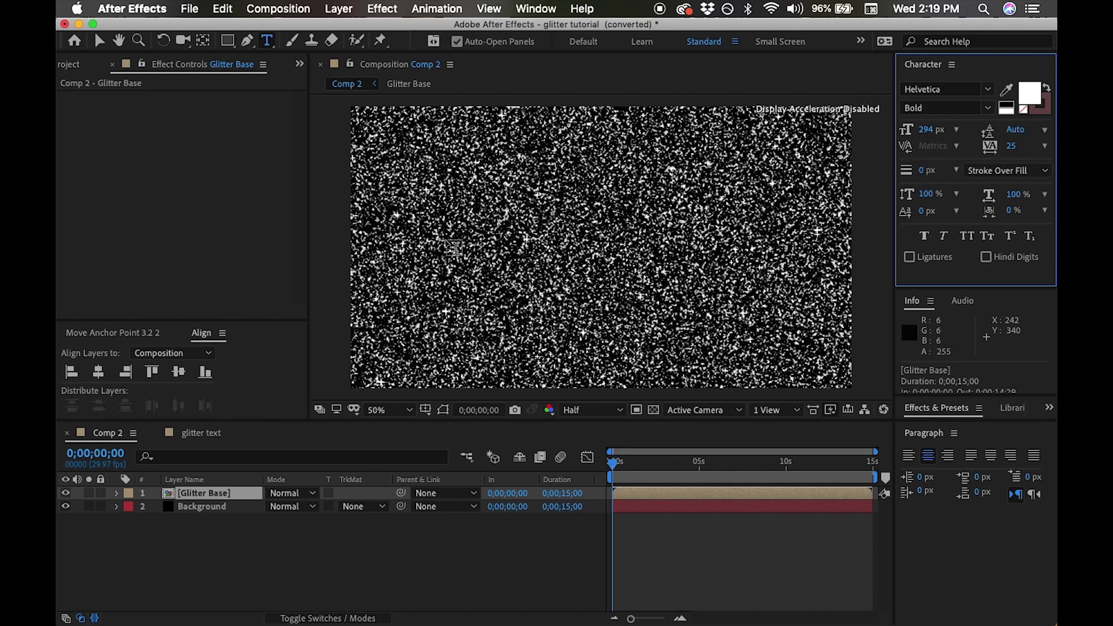
Draw a text box across the composition and type 'PARTY', widening it to fit.
left_click(437, 191)
left_click_drag(437, 191, 796, 335)
left_click(527, 212)
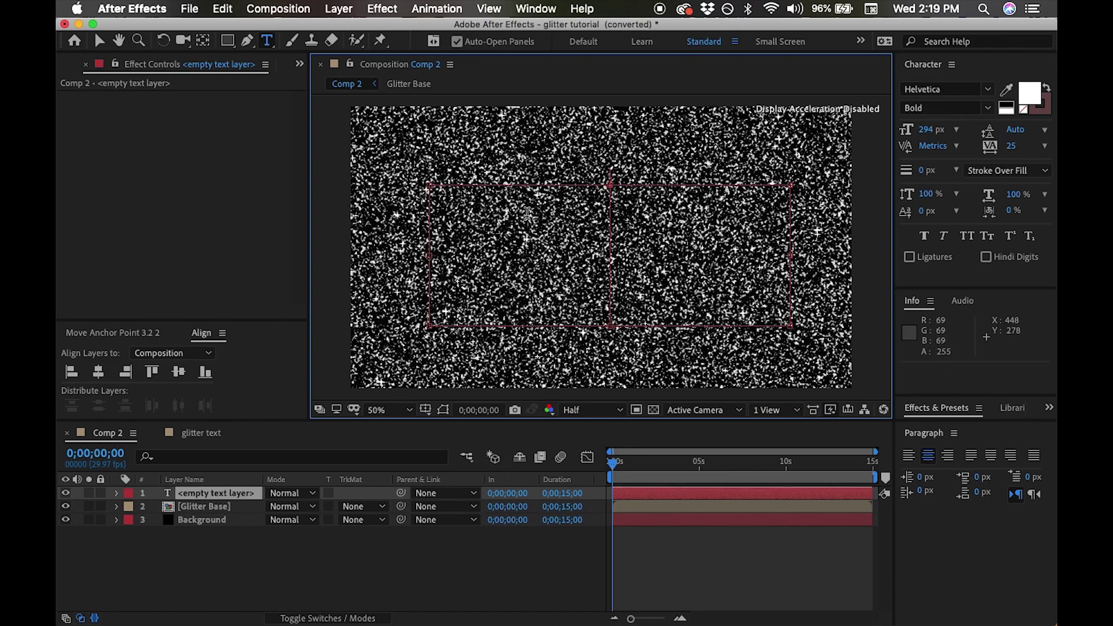
type("P")
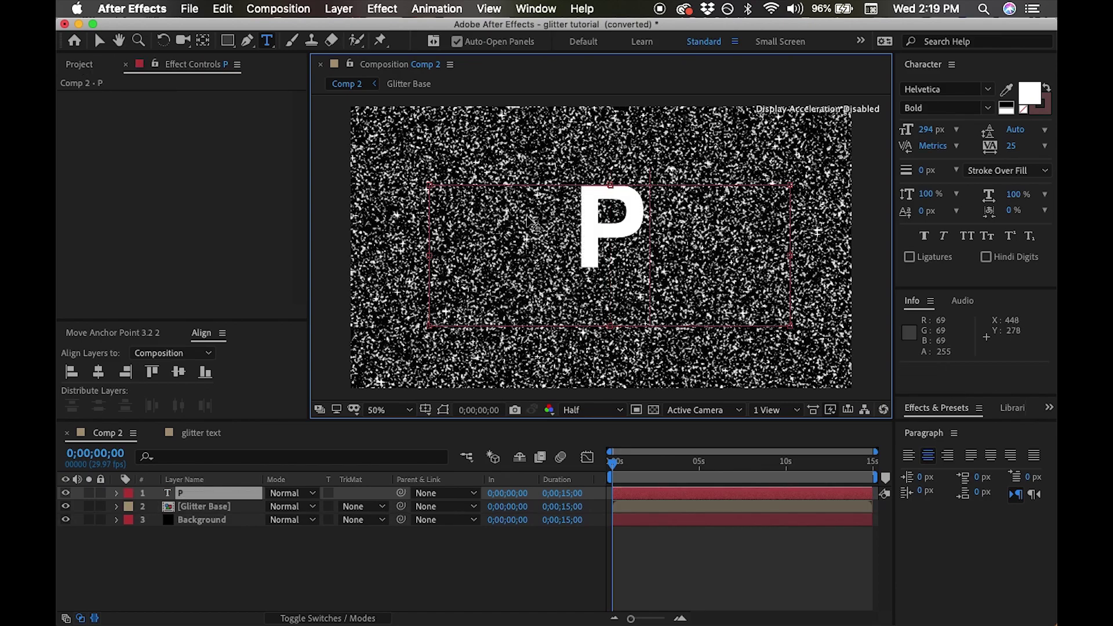
type("ARTYY")
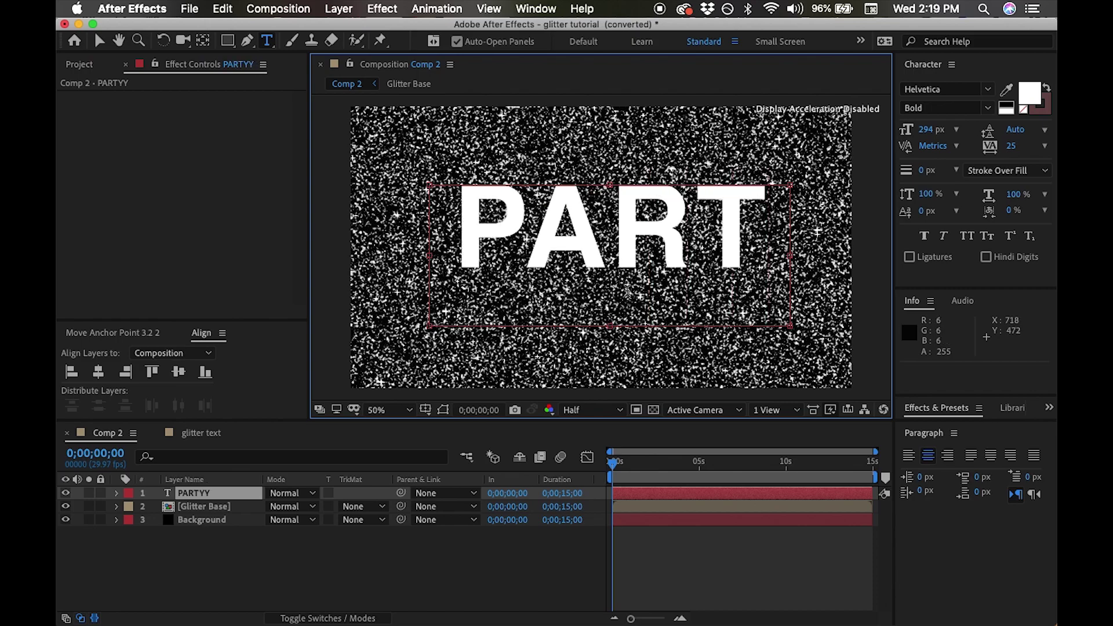
left_click_drag(790, 326, 838, 327)
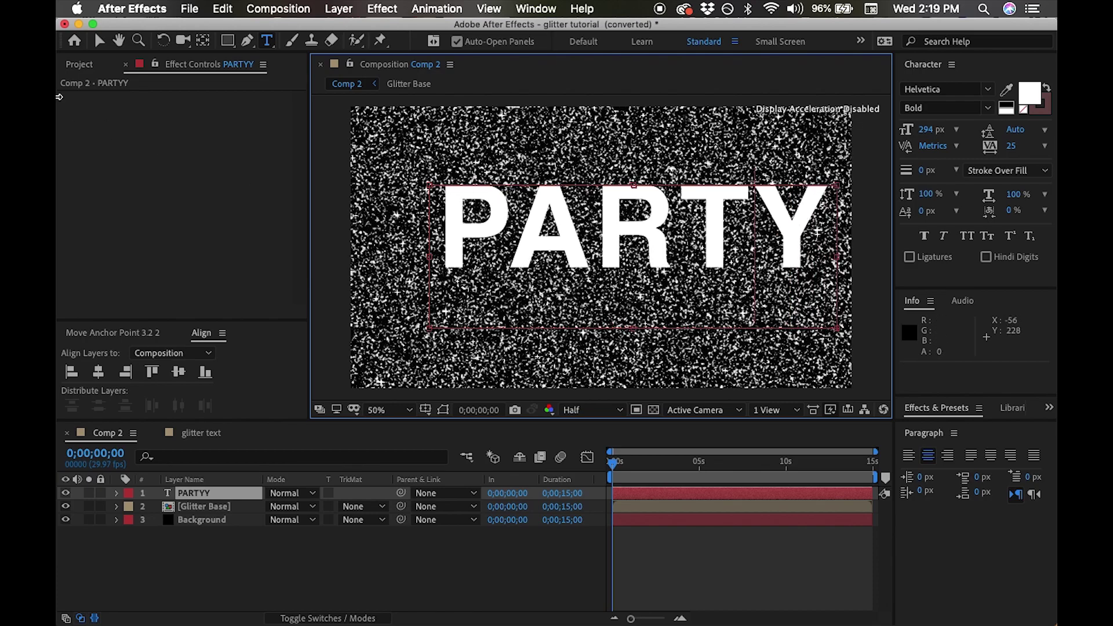
Centre the PARTY text horizontally and vertically in the composition.
left_click(99, 40)
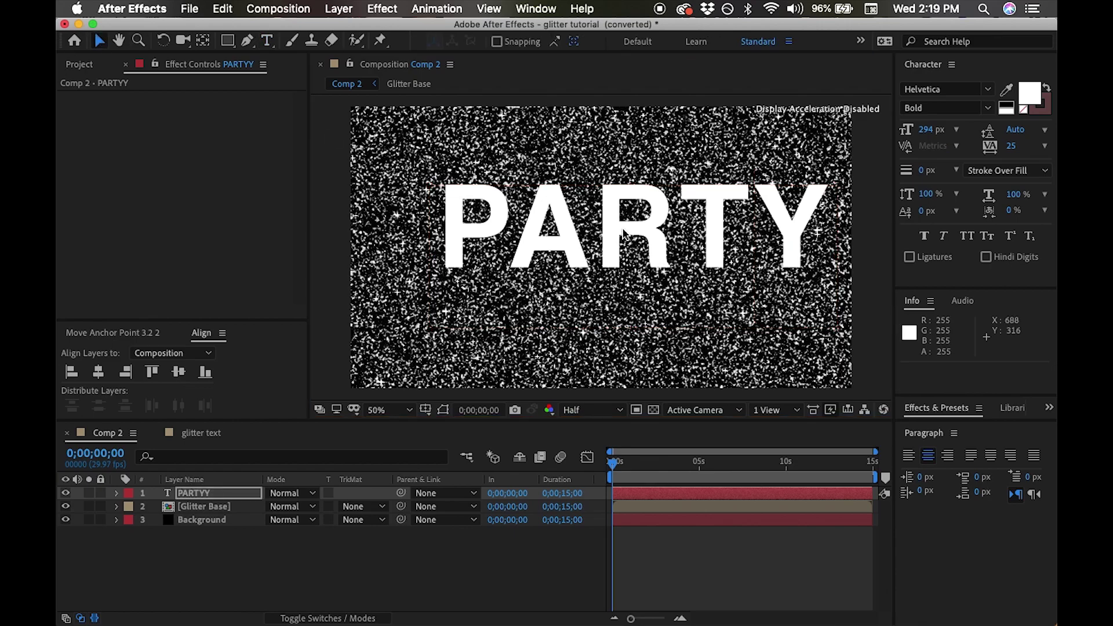
left_click_drag(622, 237, 607, 245)
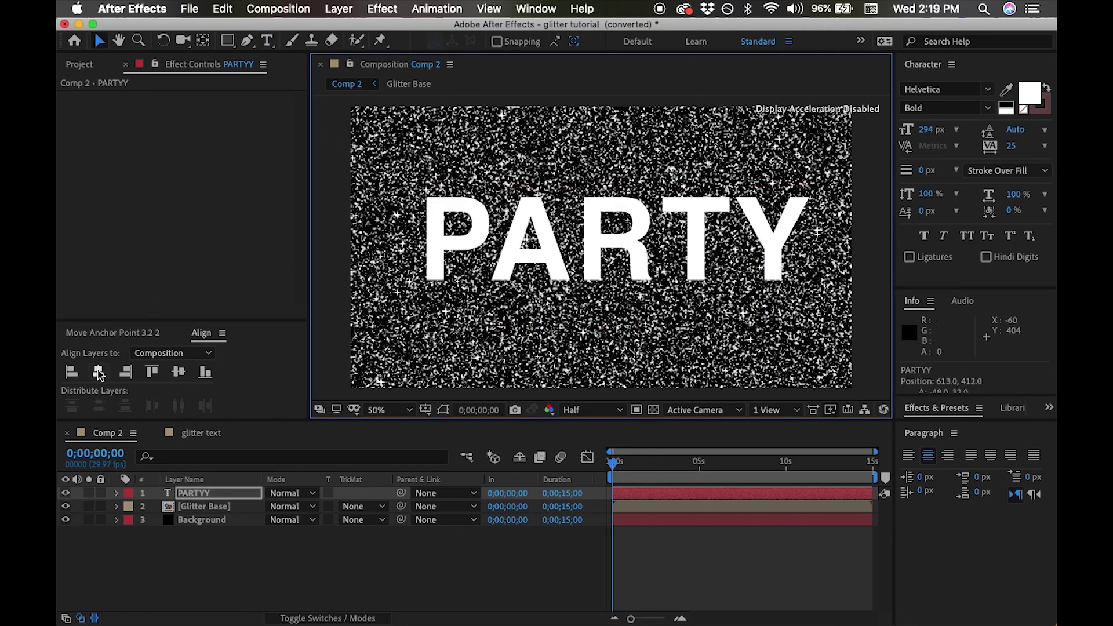
left_click(98, 371)
left_click(178, 371)
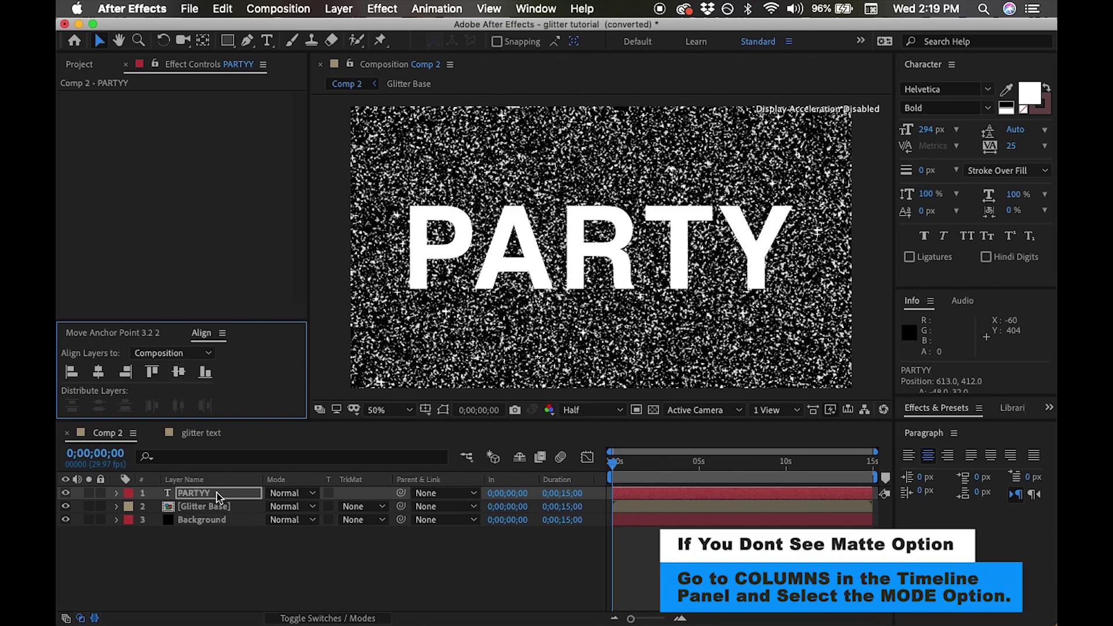
Set Glitter Base's track matte to Alpha Matte 'PARTYY' and preview the result.
left_click(363, 487)
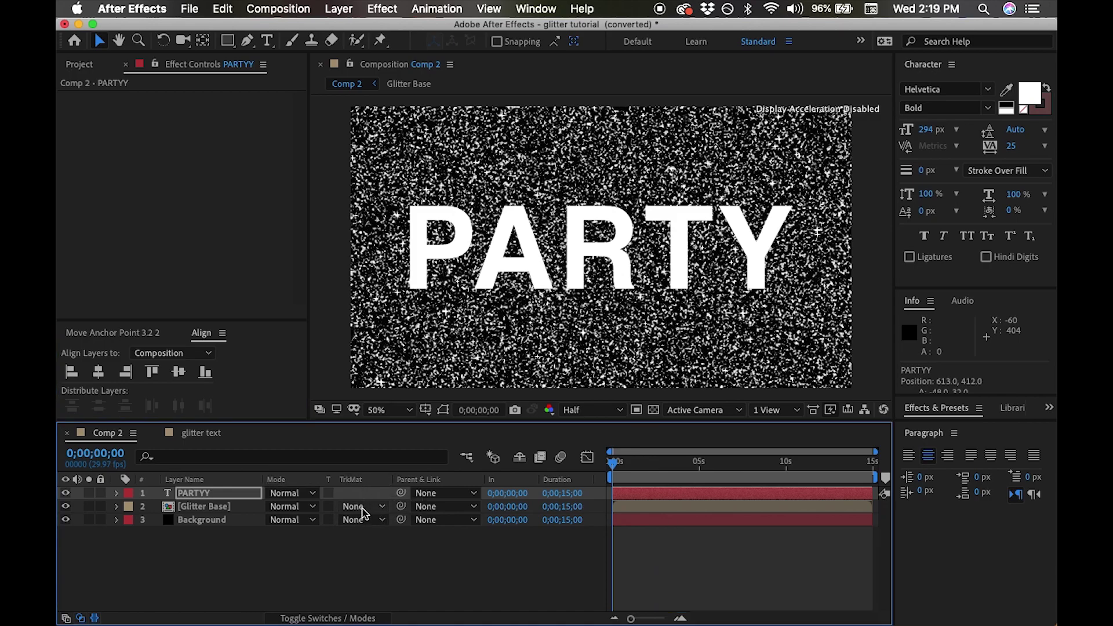
left_click(363, 507)
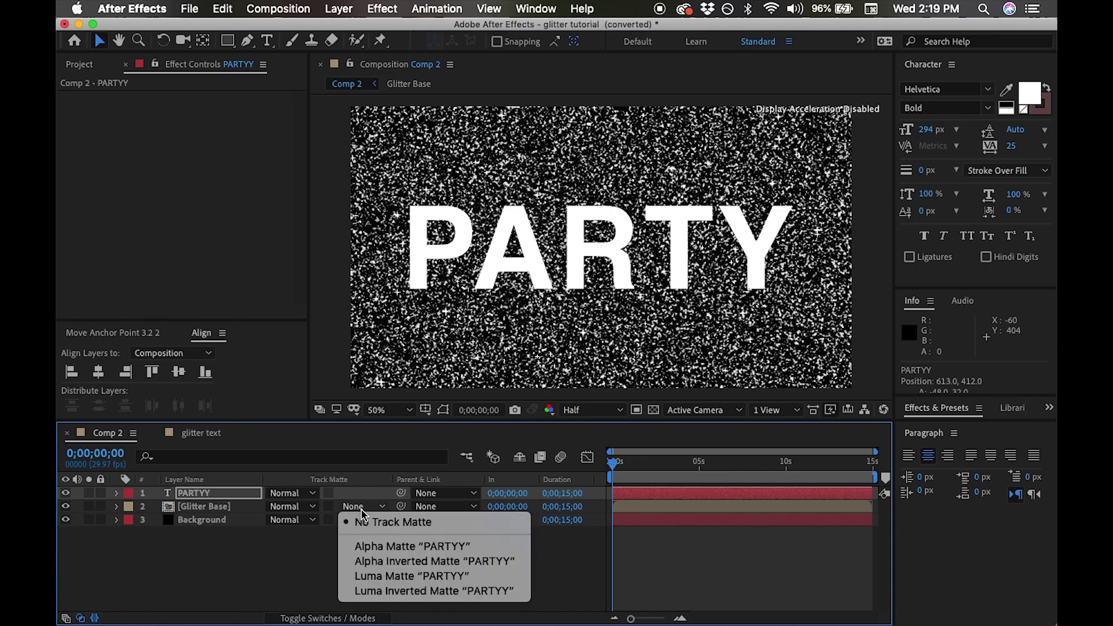
left_click(371, 546)
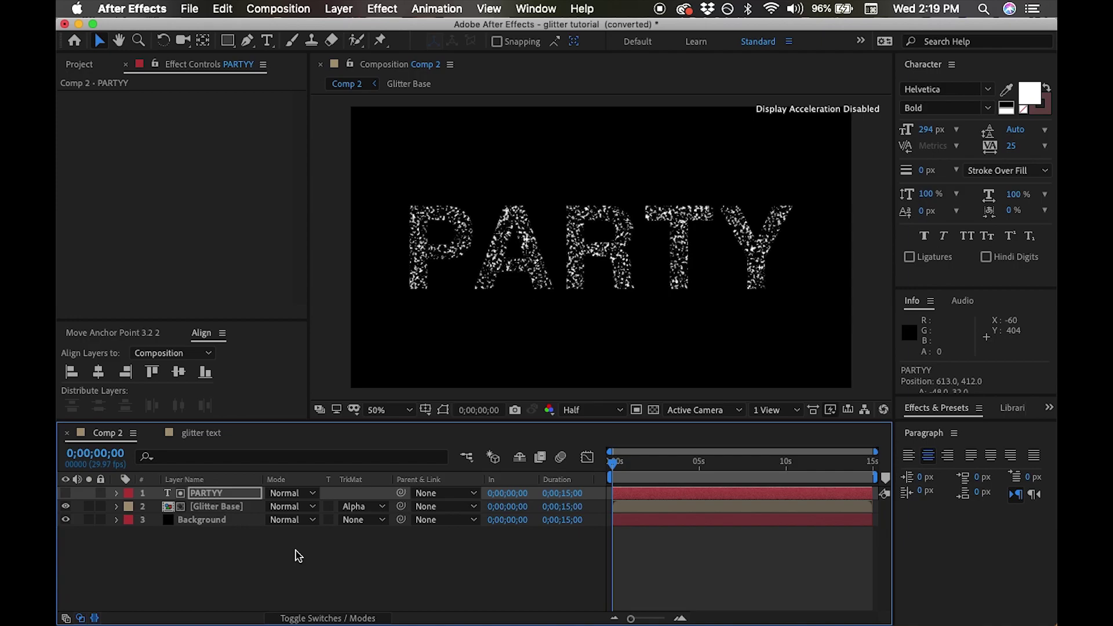
key("space")
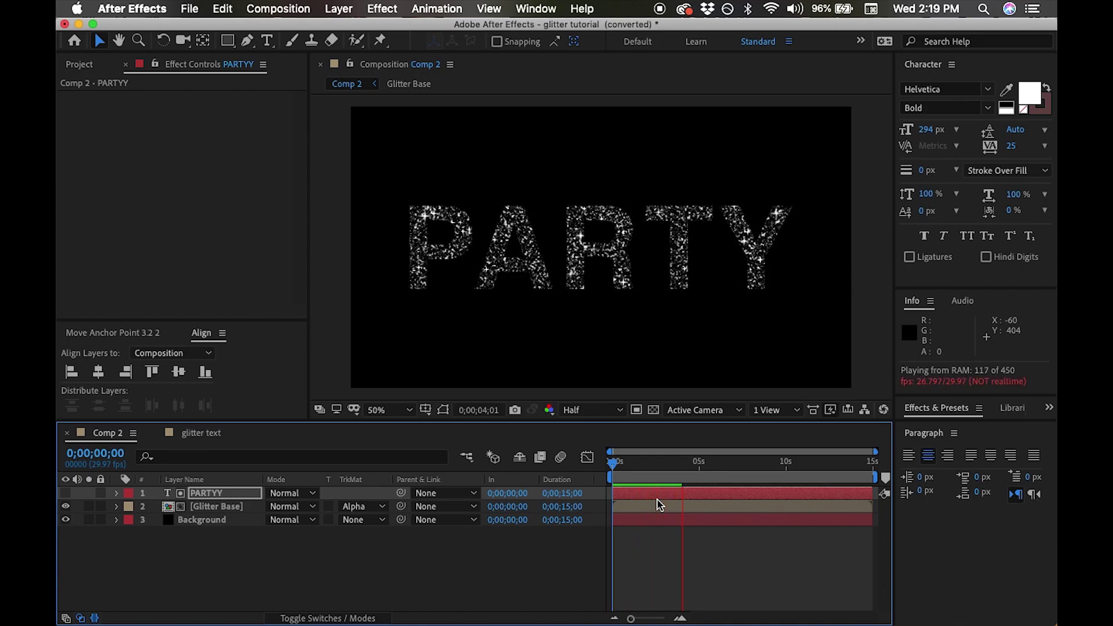
Search for Tritone and apply it to the Glitter Base layer.
key("space")
left_click(935, 408)
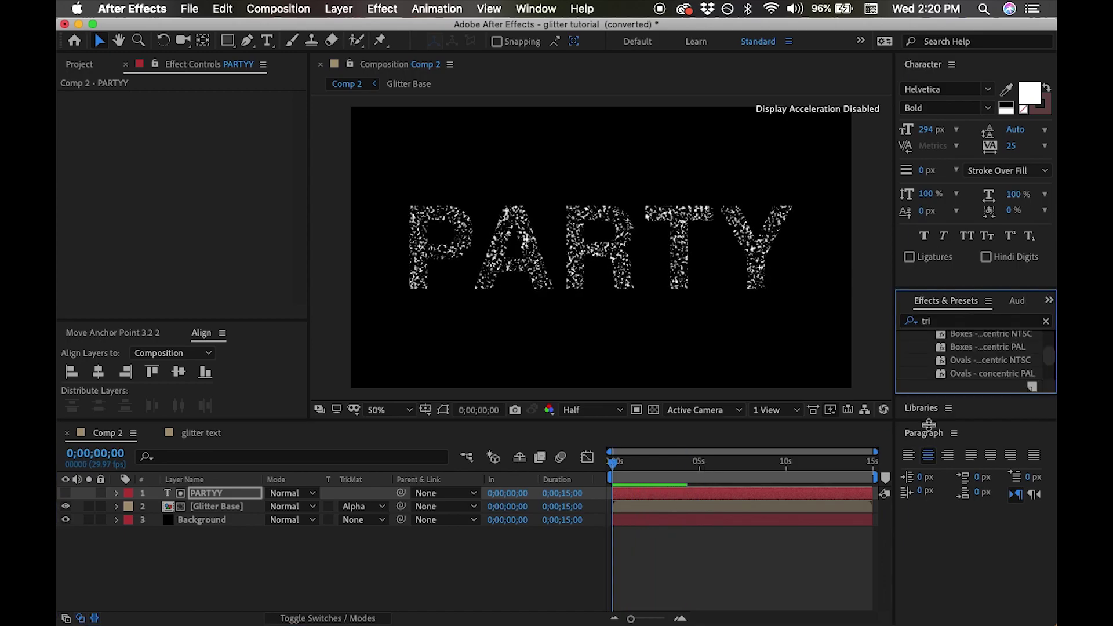
left_click(953, 323)
key("BackSpace")
key("BackSpace")
key("BackSpace")
left_click(946, 321)
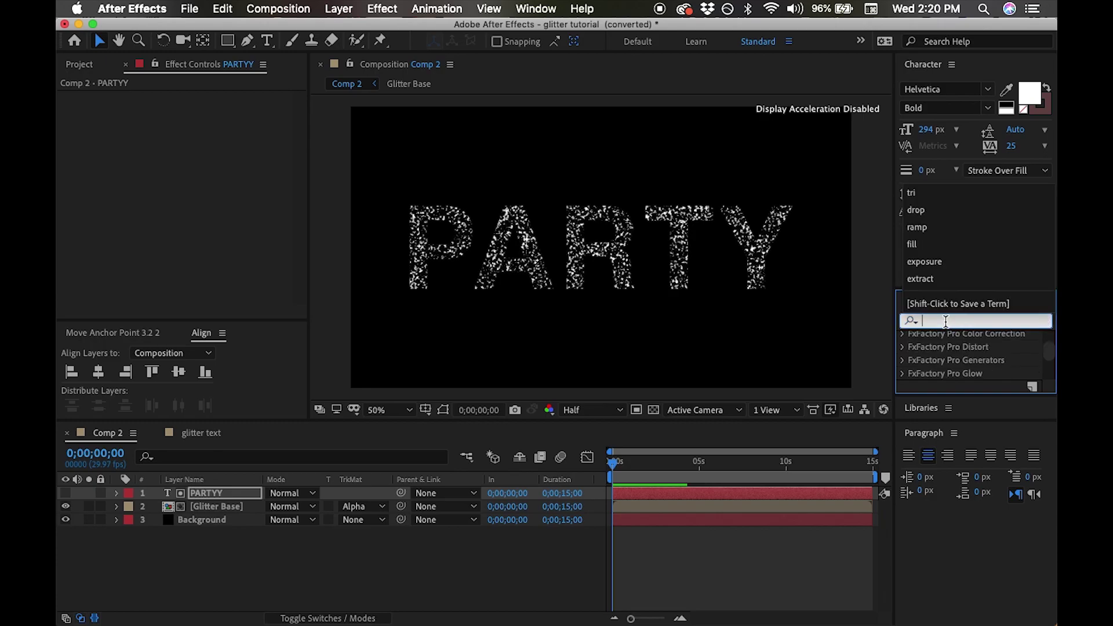
type("trit")
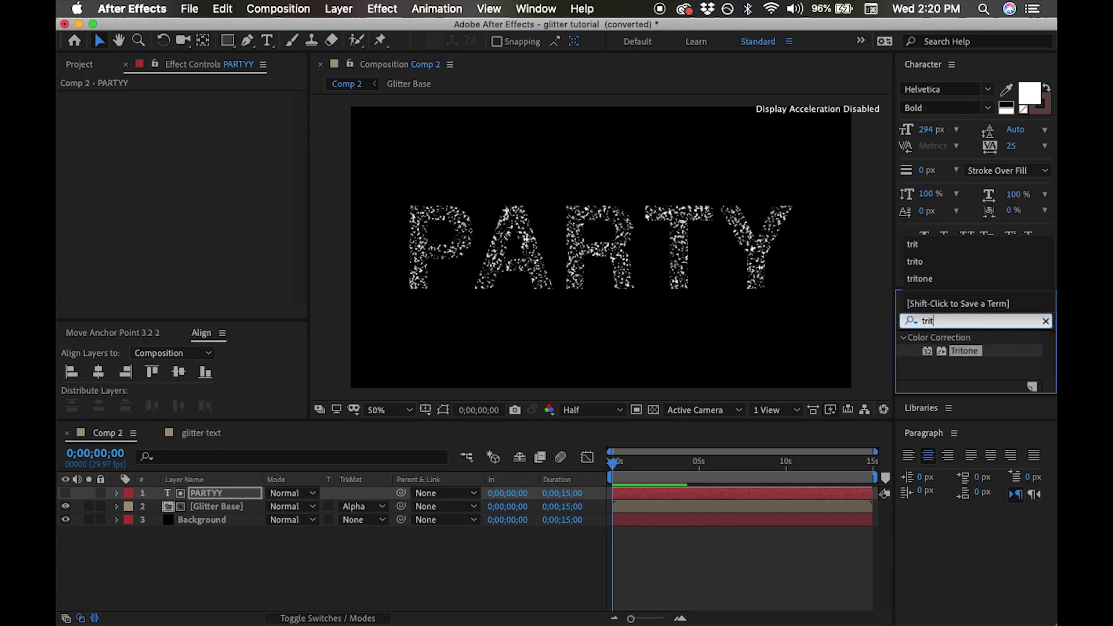
left_click(994, 357)
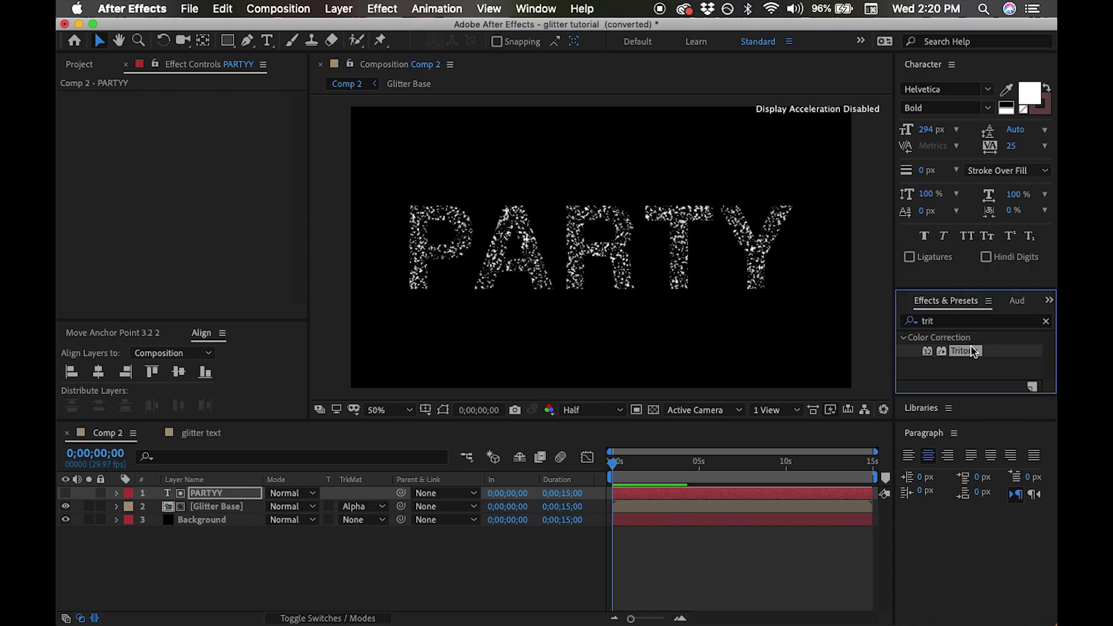
mouse_move(973, 352)
left_mouse_down()
mouse_move(809, 417)
mouse_move(933, 378)
mouse_move(966, 351)
left_mouse_up()
left_click_drag(966, 352, 202, 514)
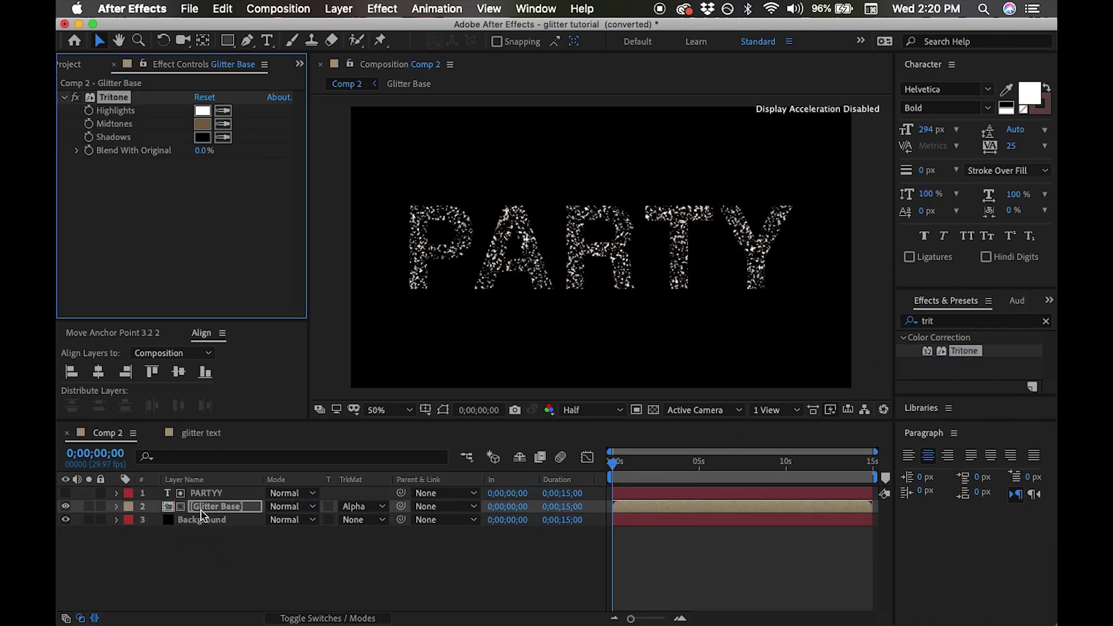
Set the Tritone Midtones colour to a bright, saturated cyan.
left_click(205, 126)
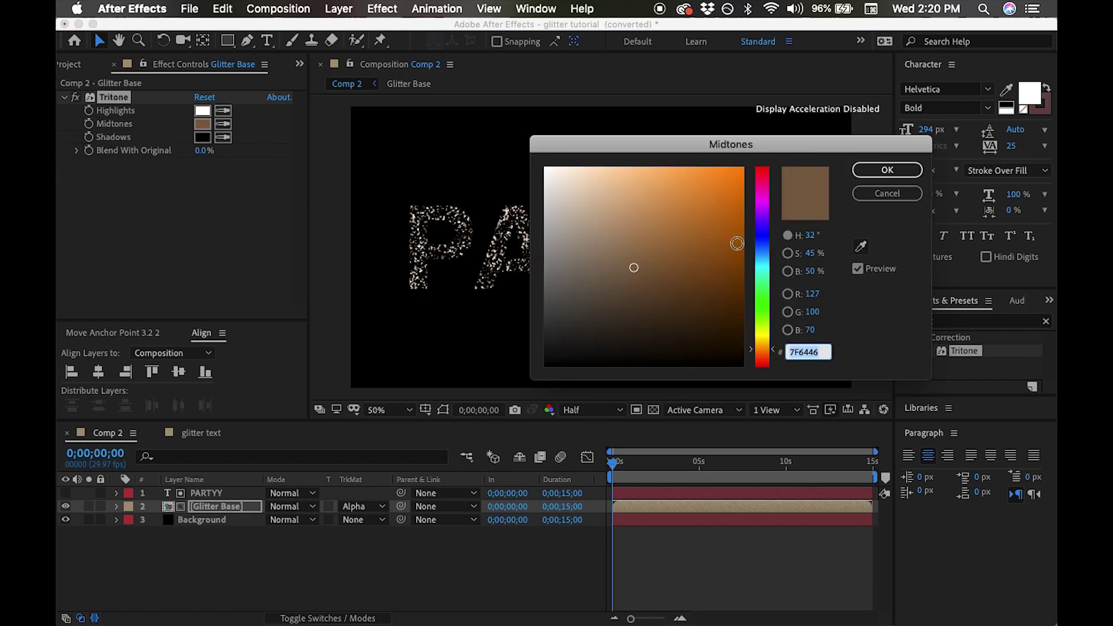
left_click(762, 261)
left_click_drag(736, 268, 718, 185)
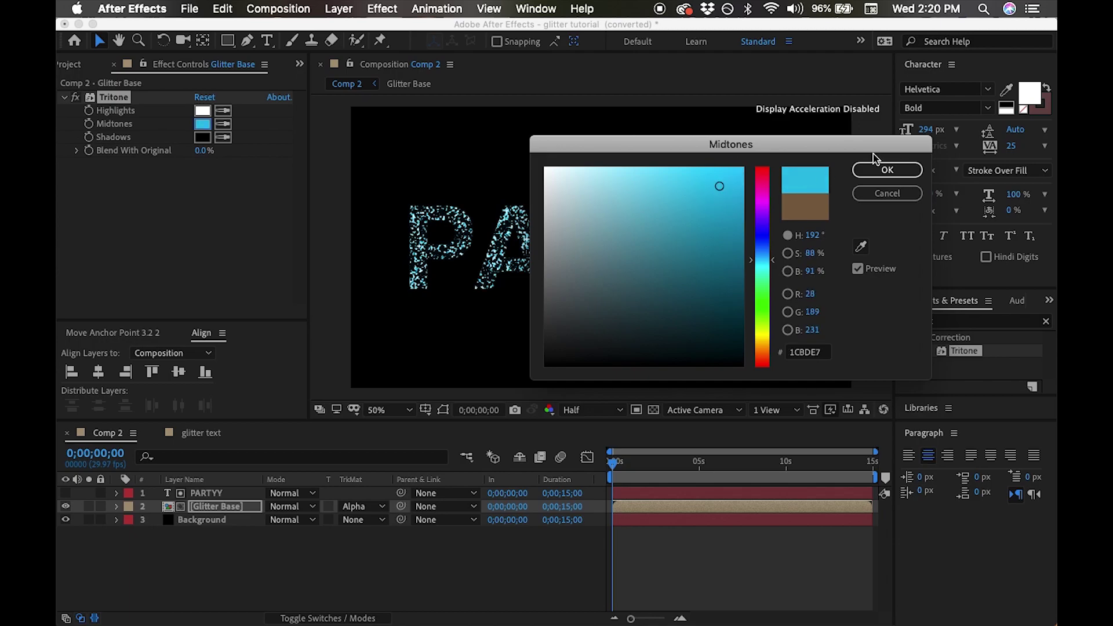
left_click(874, 173)
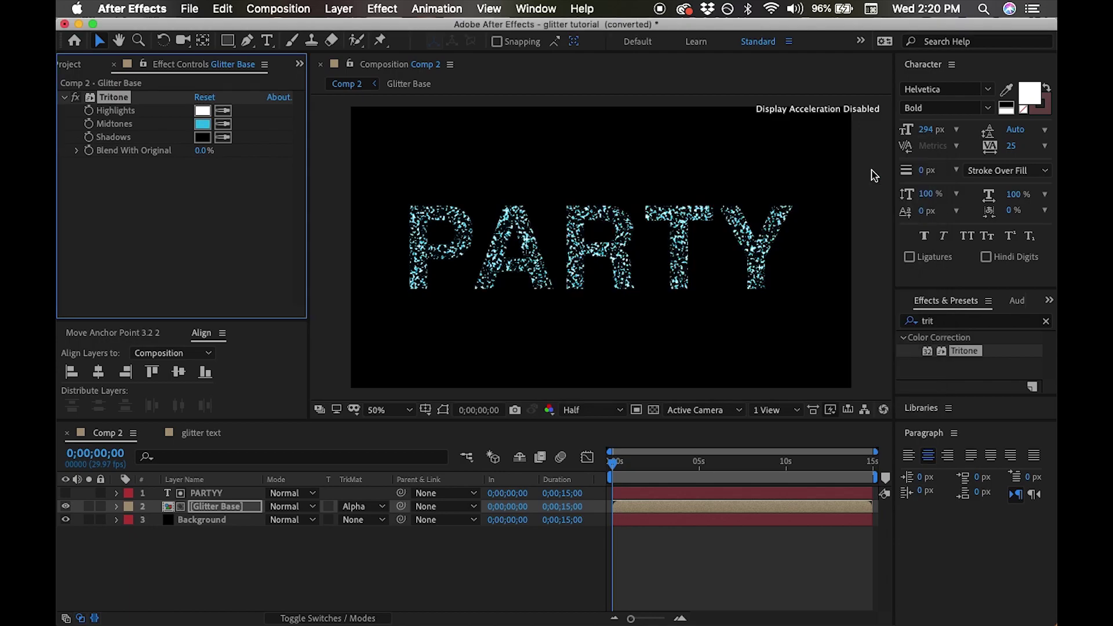
Set Tritone Shadows to dark navy and Highlights to pale cyan, then preview.
left_click(204, 138)
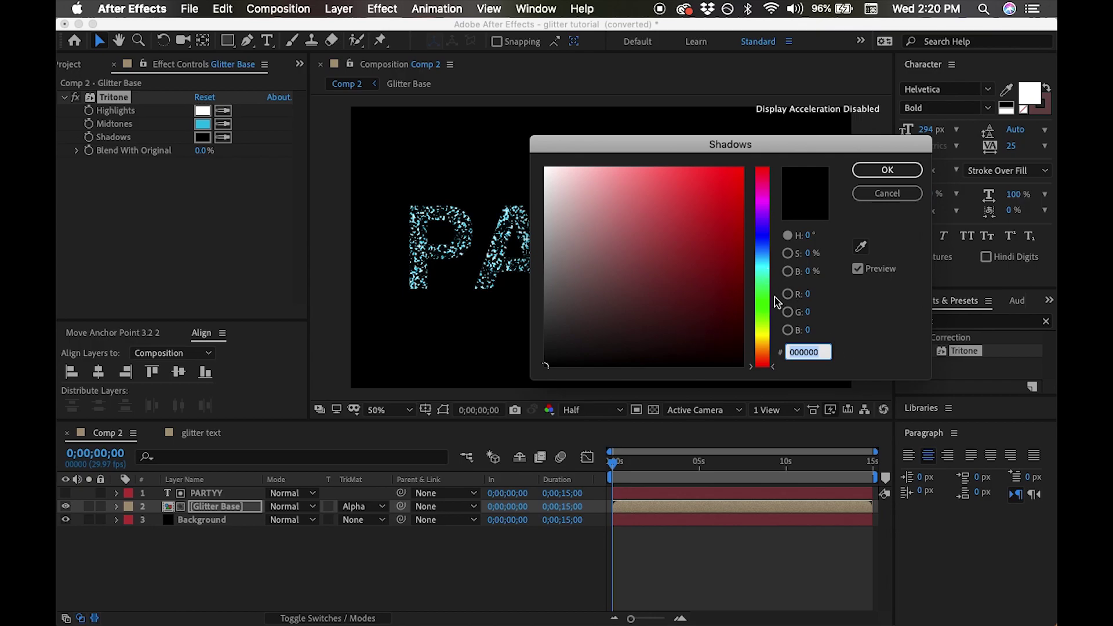
left_click(764, 243)
left_click(734, 341)
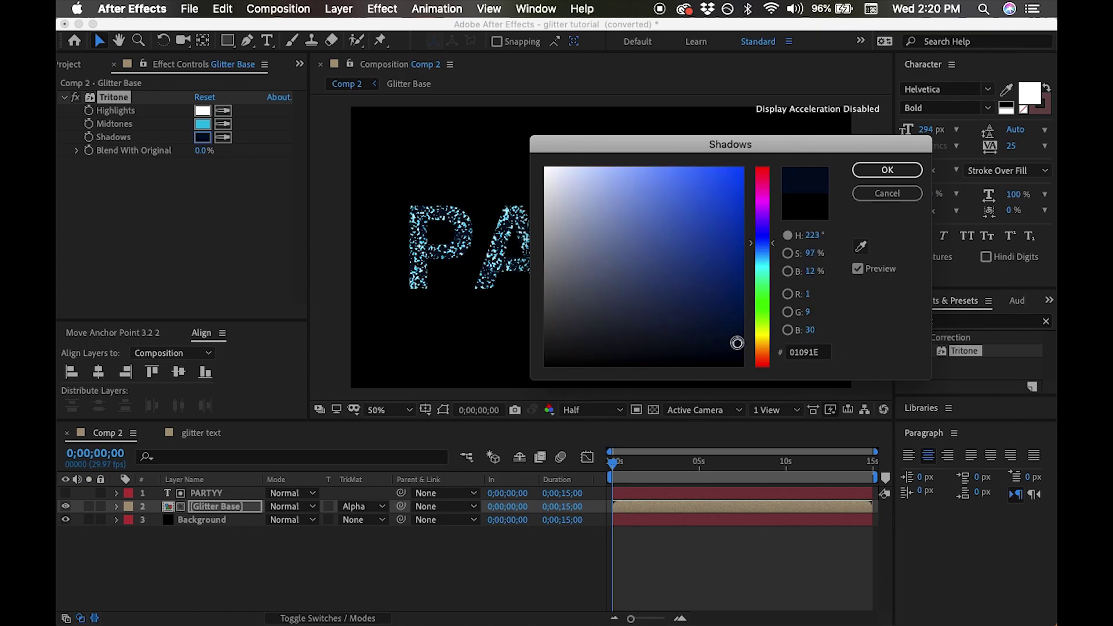
left_click(887, 169)
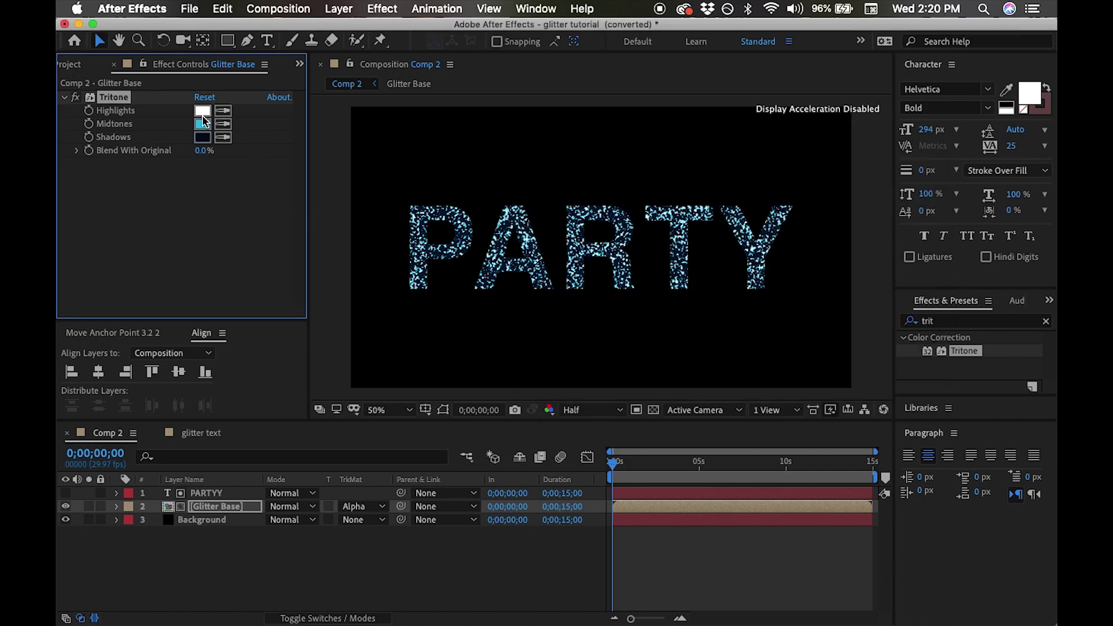
left_click(203, 112)
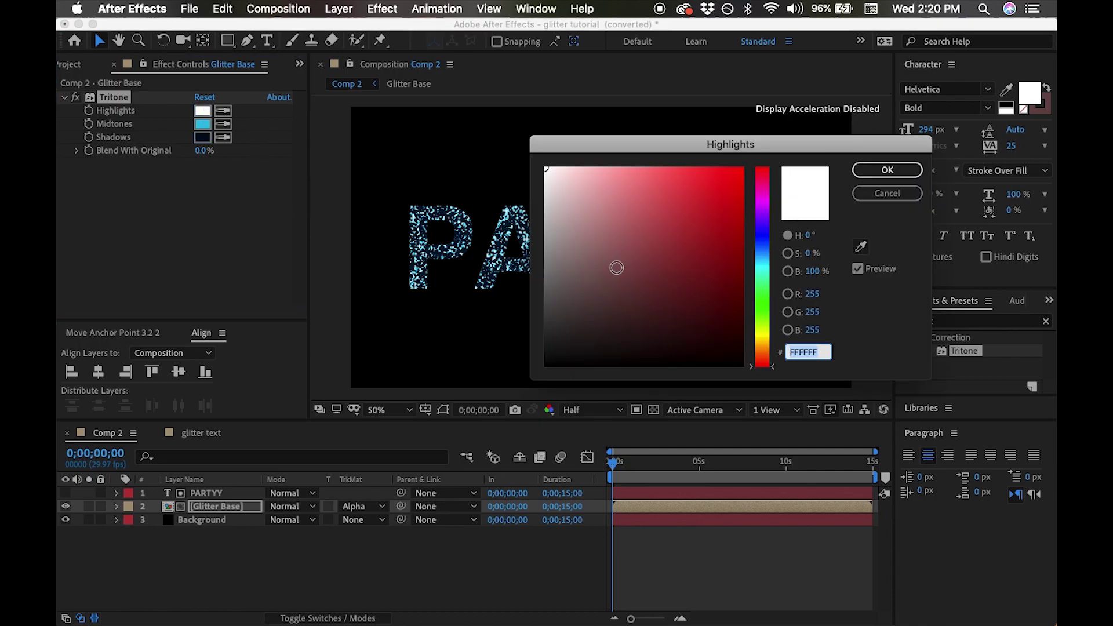
left_click(764, 264)
left_click_drag(551, 174, 565, 169)
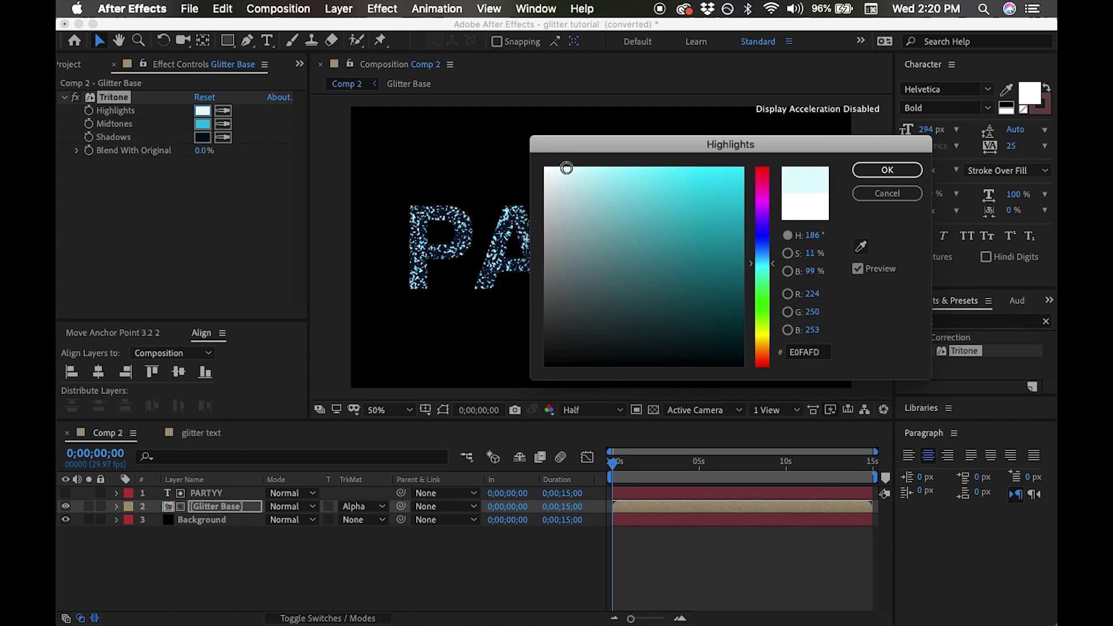
left_click(886, 169)
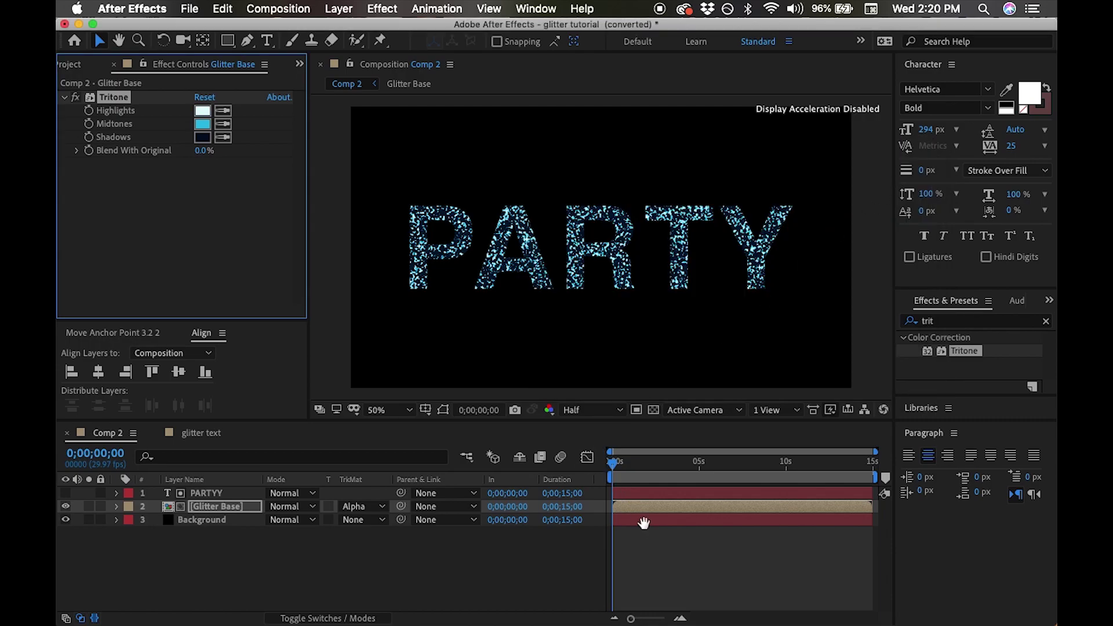
key("space")
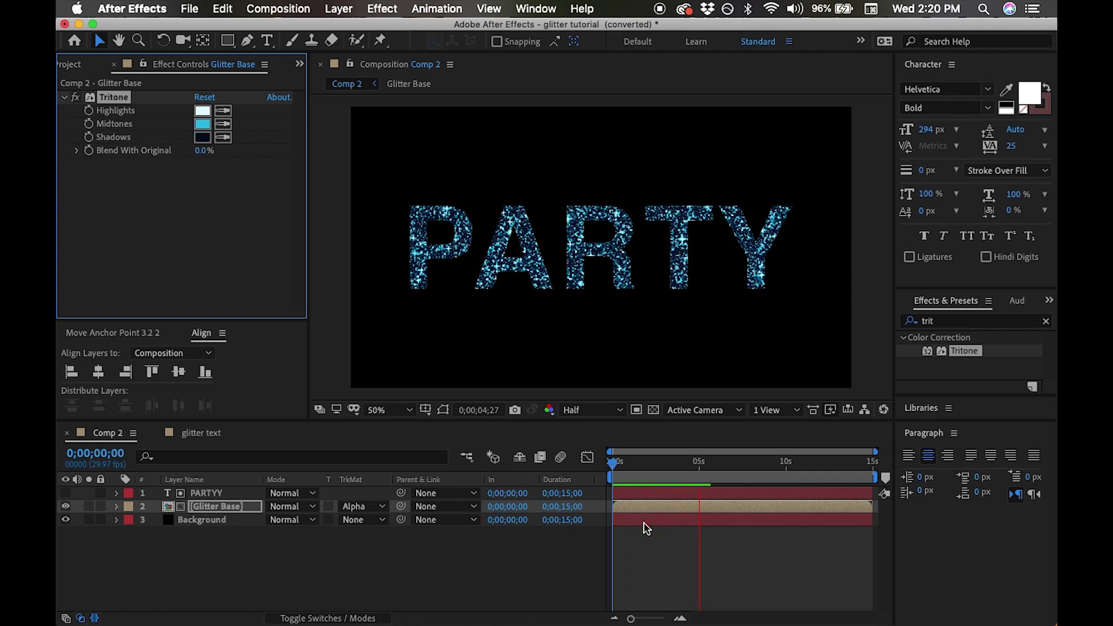
Compare the glitter with and without Tritone, replaying the preview from the start.
key("space")
key("Delete")
key("ctrl+z")
key("Home")
key("space")
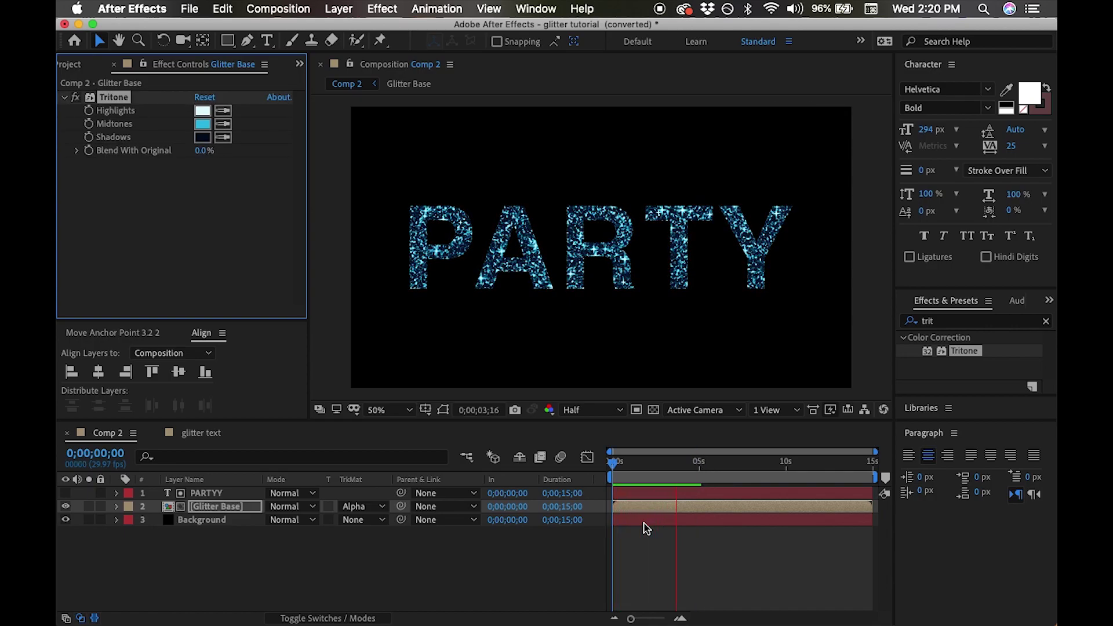
key("space")
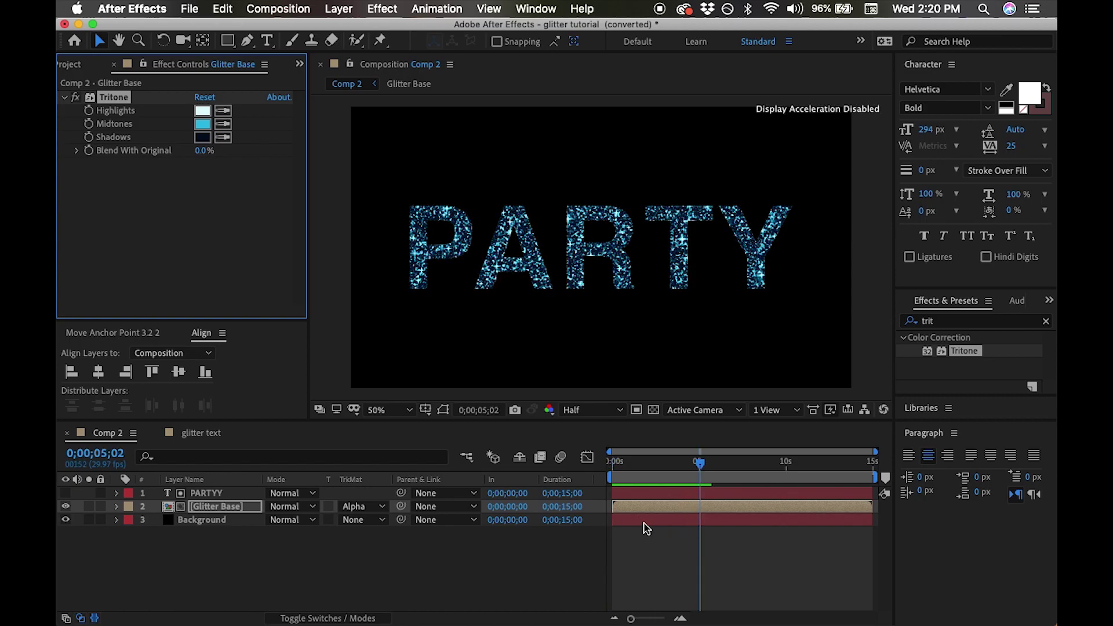
Replace Tritone with a 4-Color Gradient on Glitter Base, blended as Soft Light.
key("Delete")
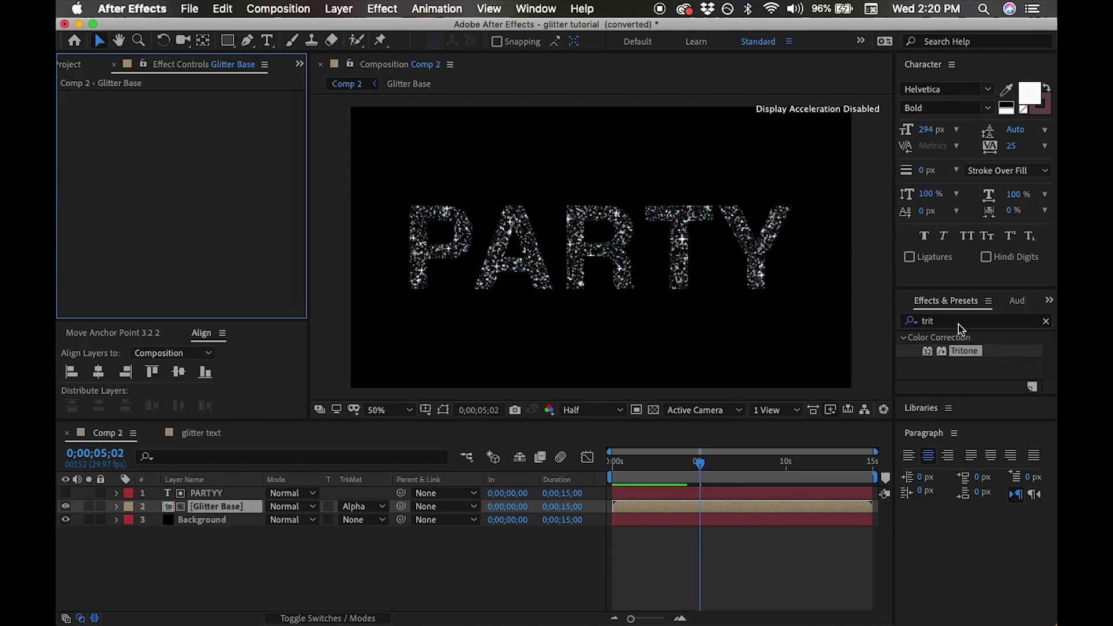
left_click(961, 321)
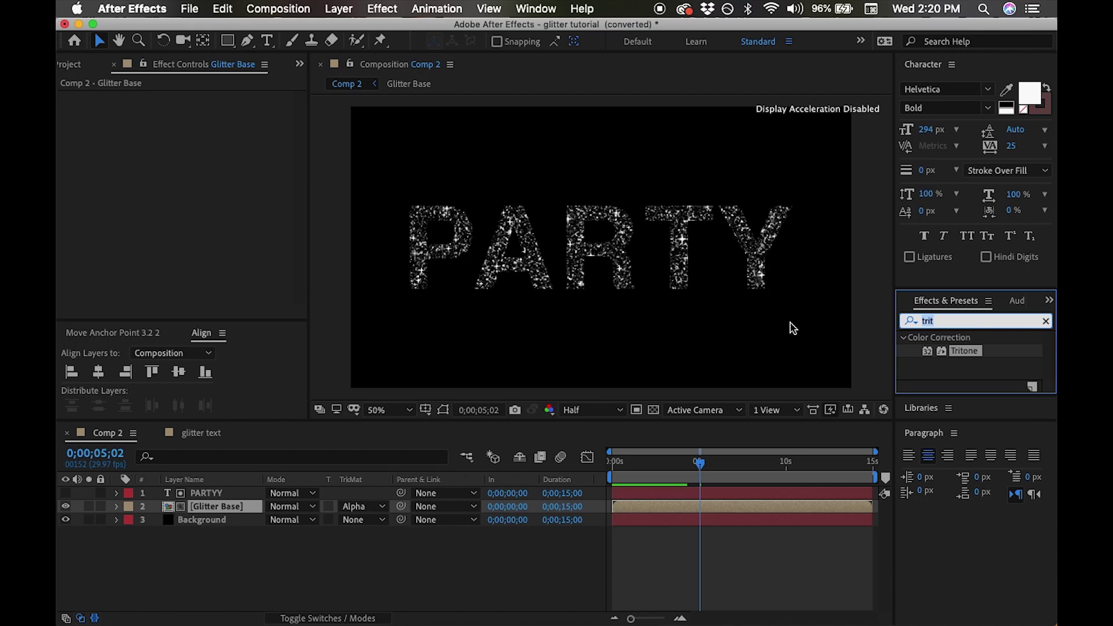
type("4")
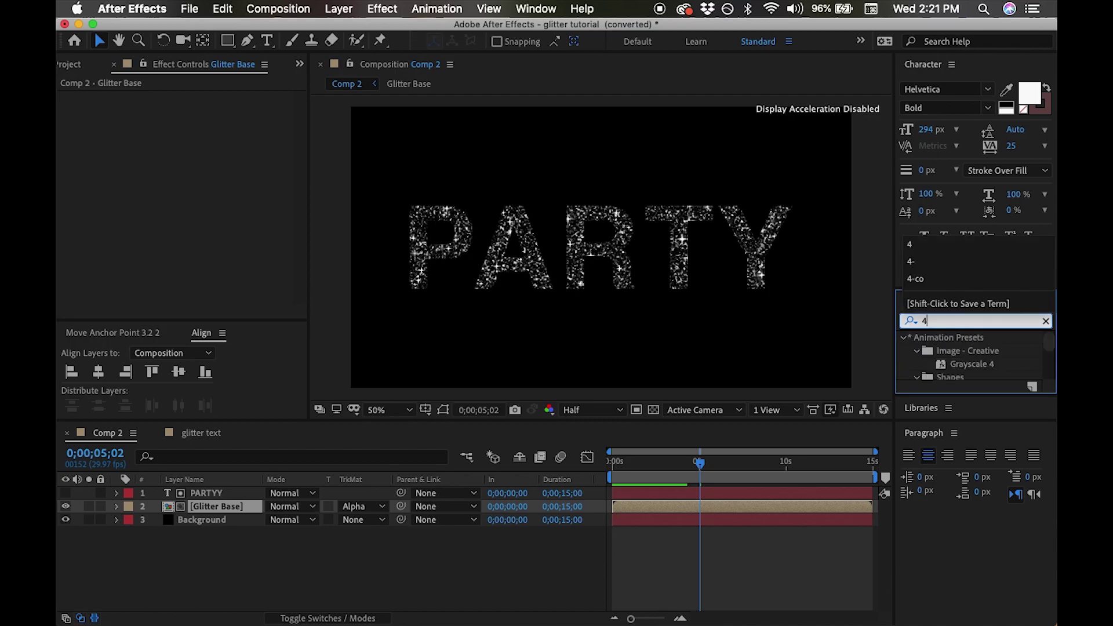
type("-")
left_click_drag(991, 352, 219, 509)
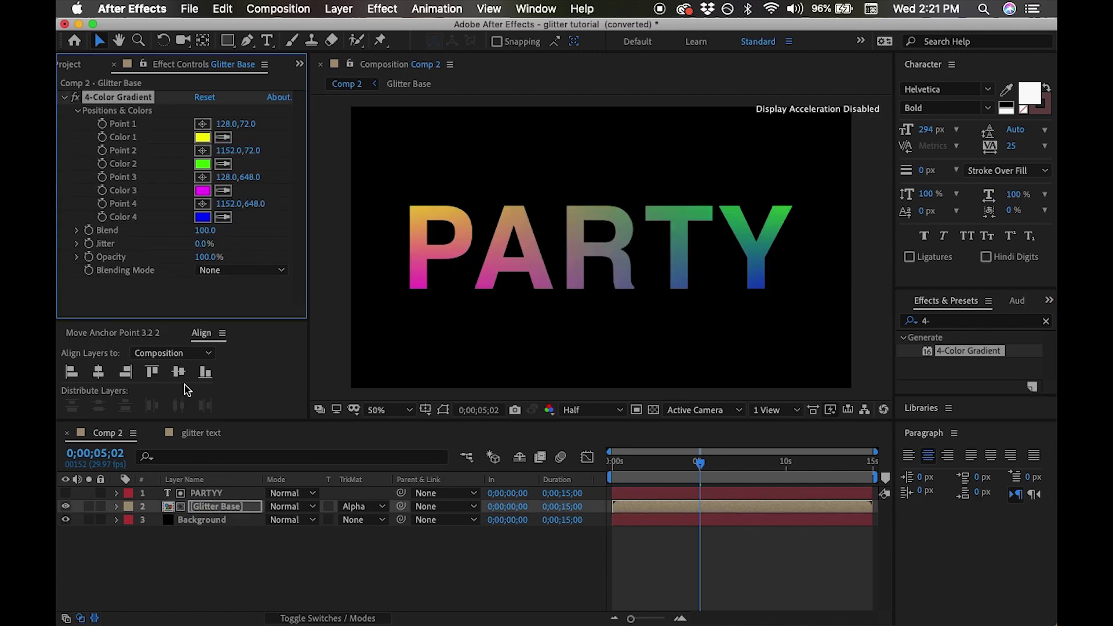
left_click(235, 272)
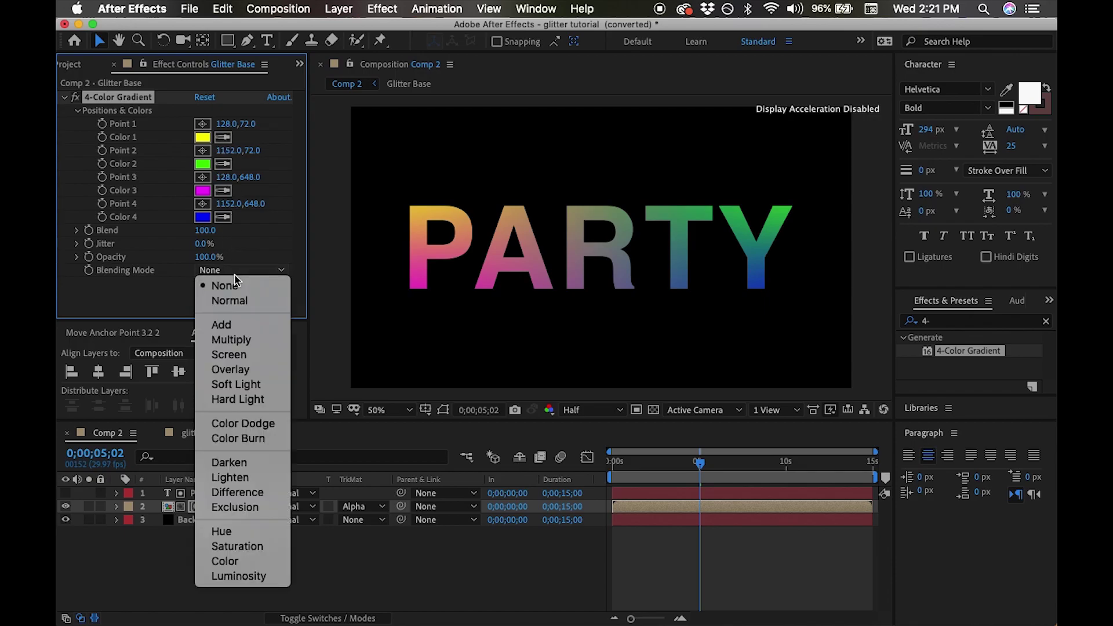
left_click(247, 385)
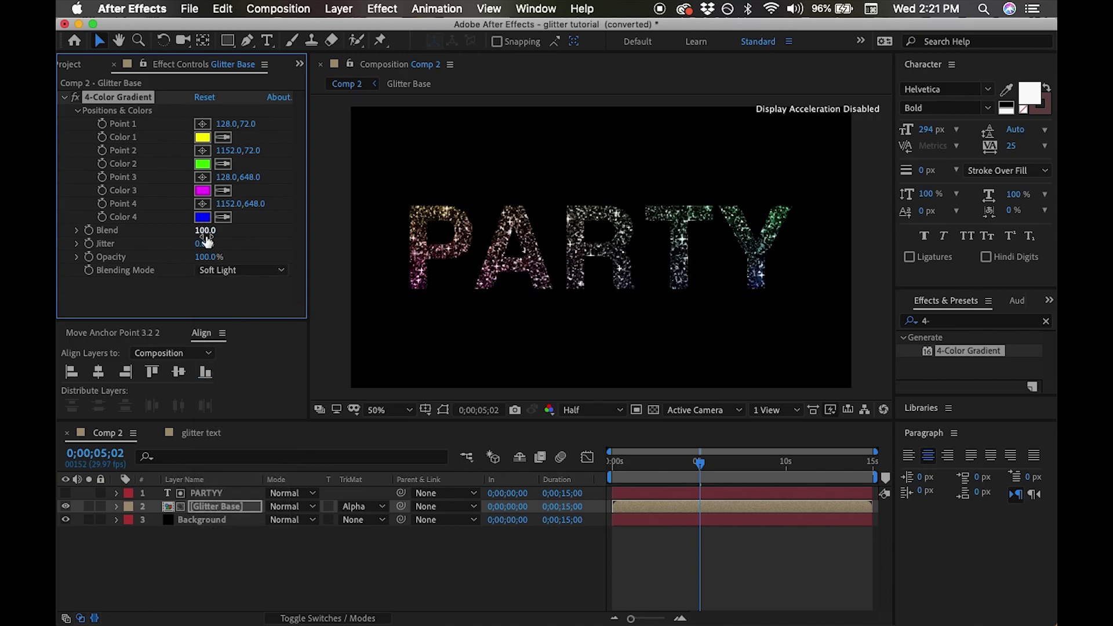
Recolour gradient Color 4 magenta, Color 3 orange and Color 2 purple.
left_click(203, 218)
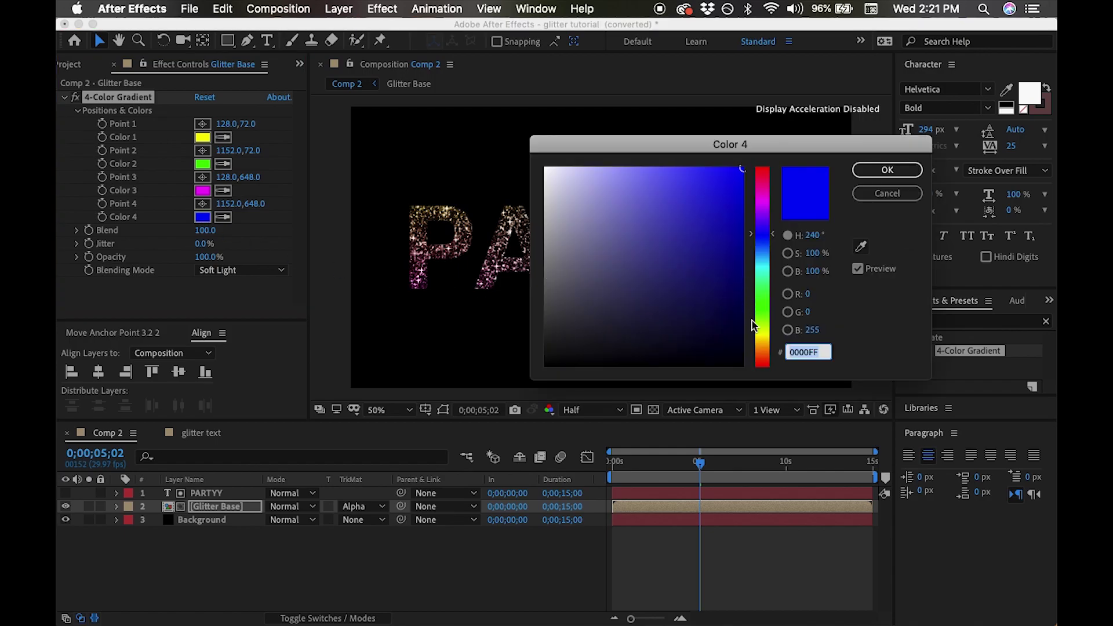
left_click(763, 196)
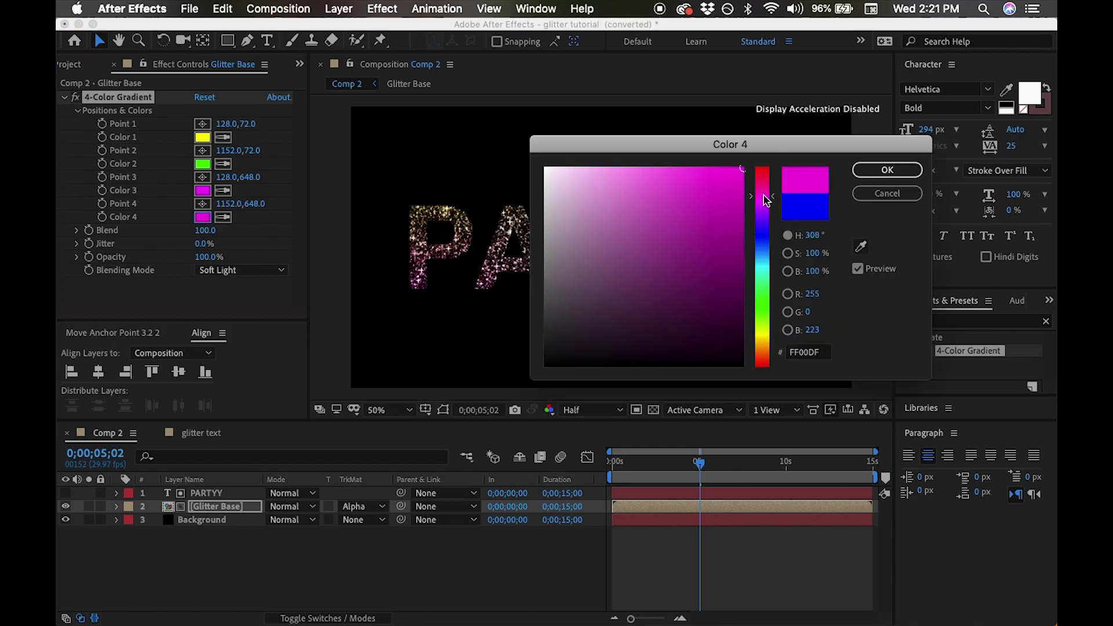
left_click(852, 172)
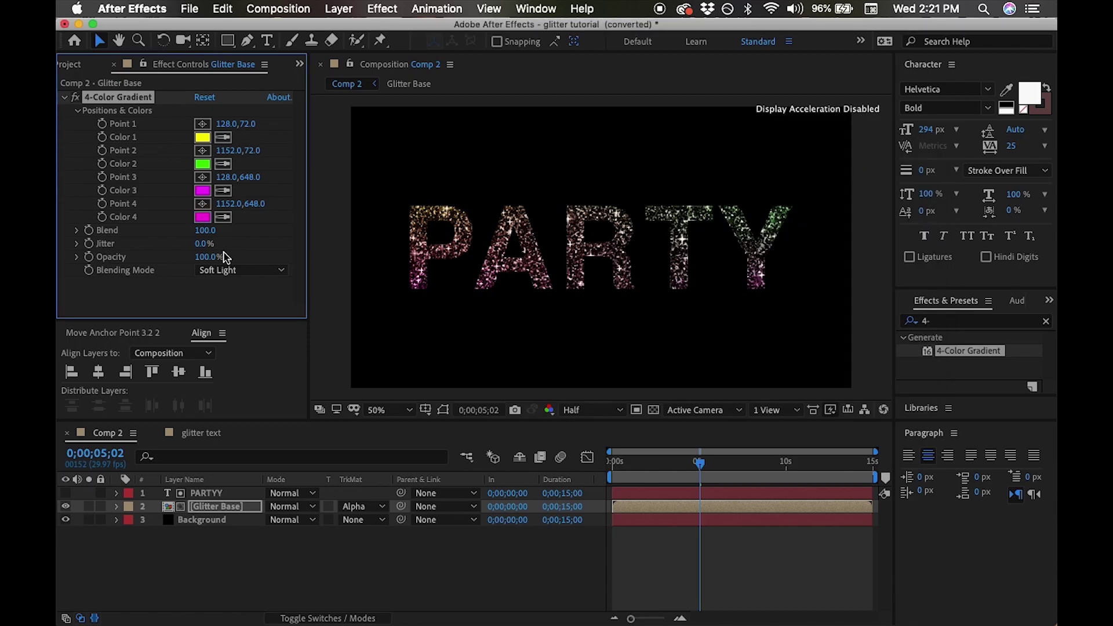
left_click(204, 191)
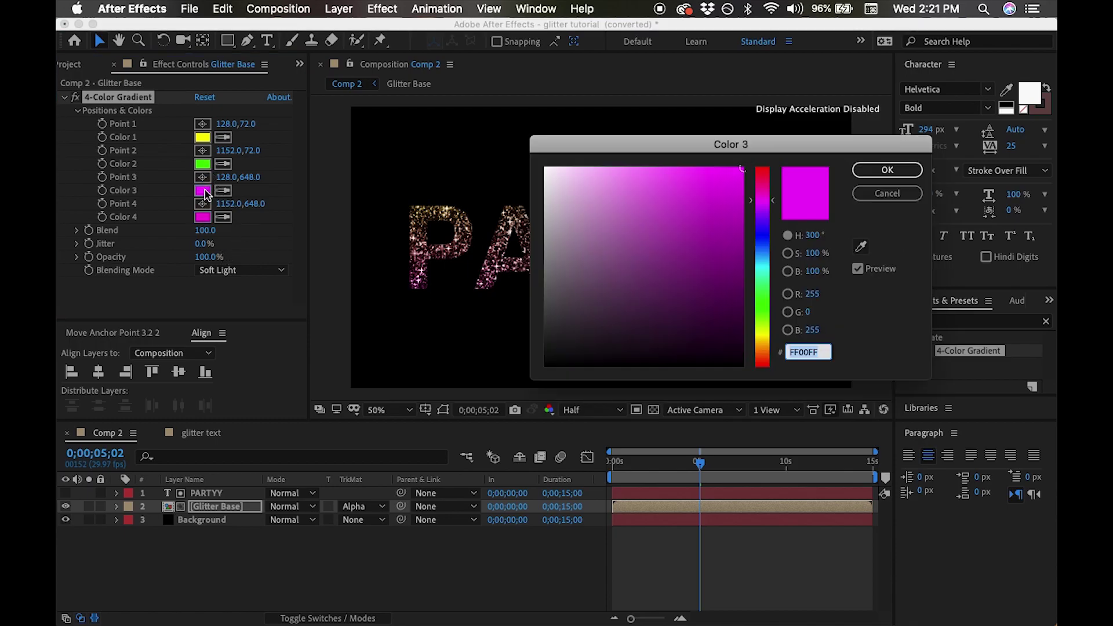
left_click(765, 354)
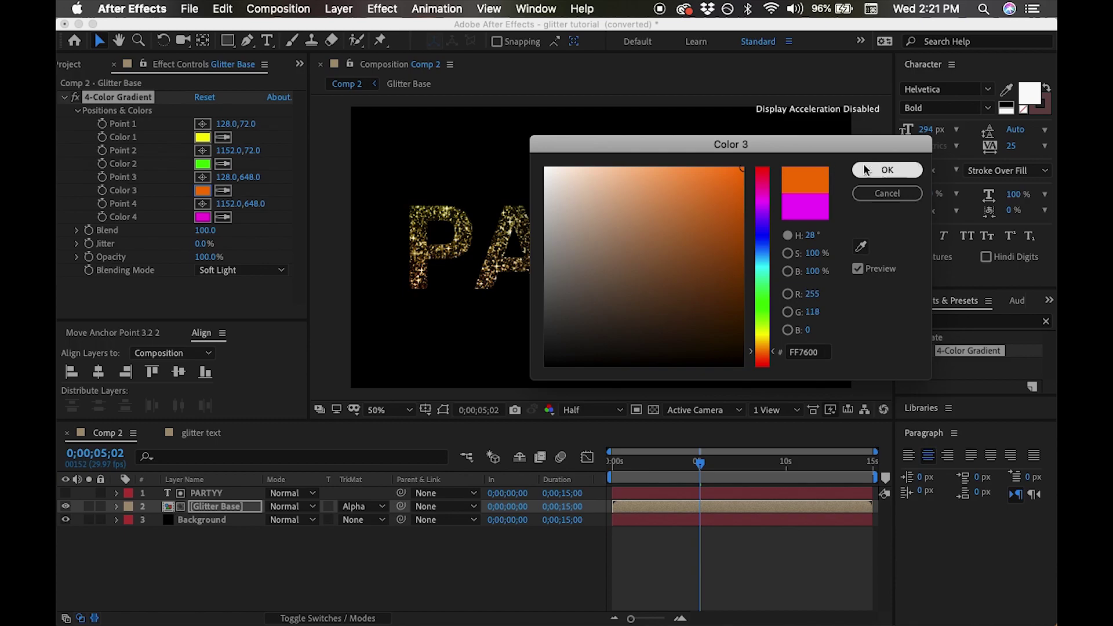
left_click(884, 169)
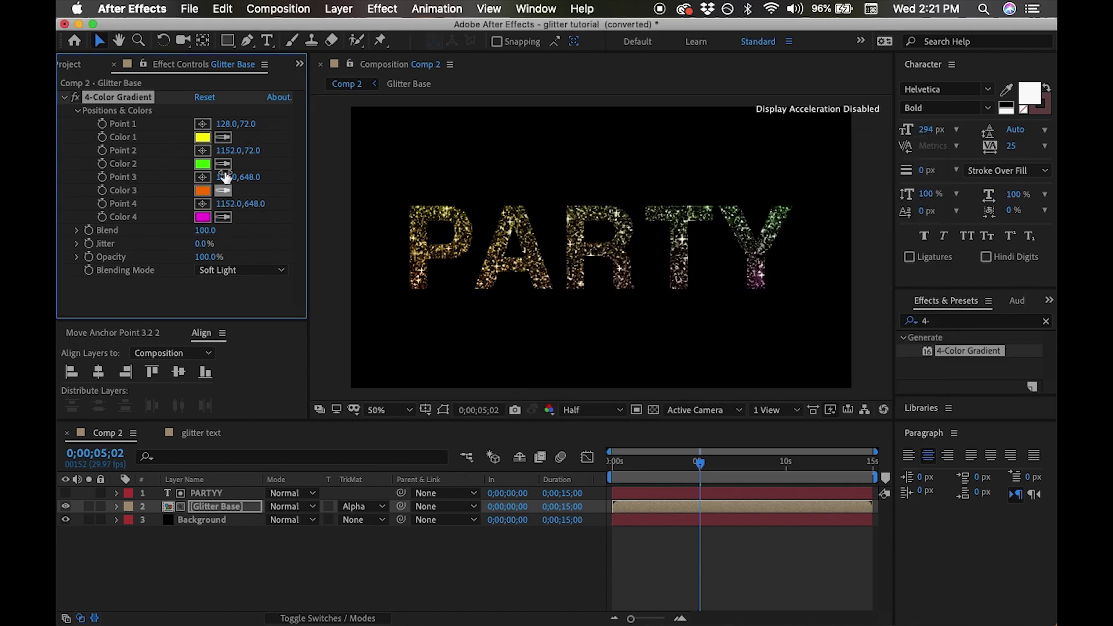
left_click(204, 164)
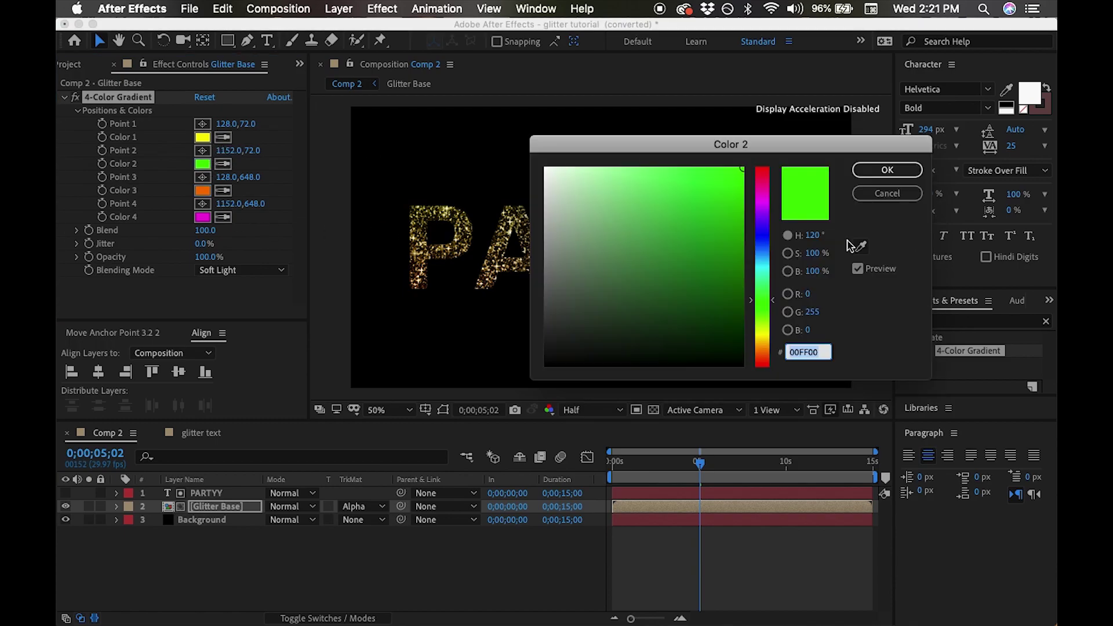
left_click(762, 213)
left_click(872, 172)
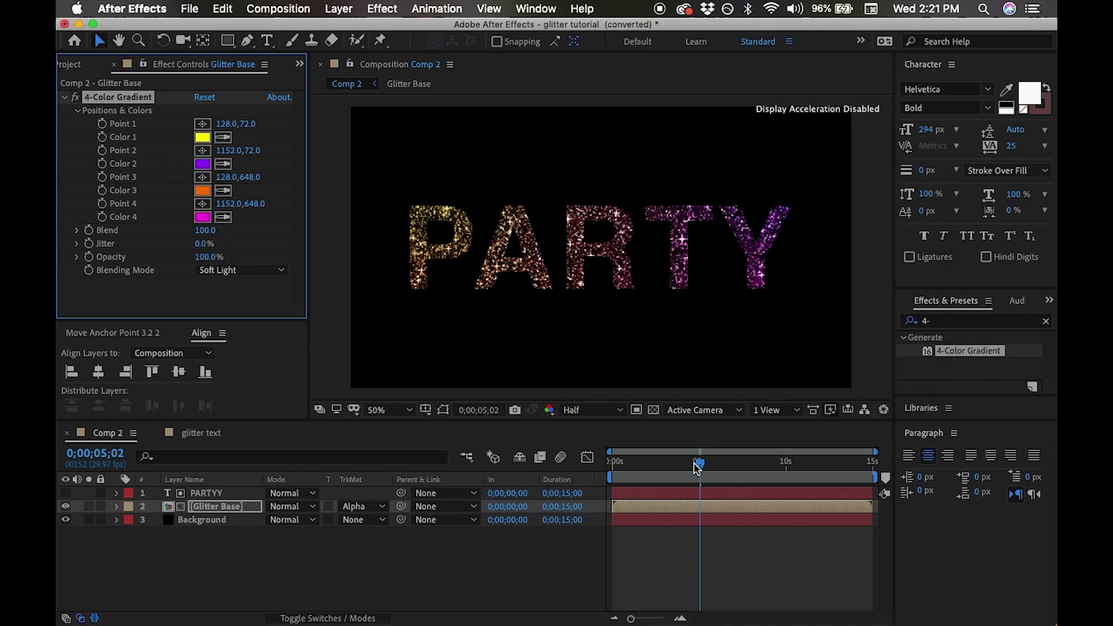
left_click_drag(697, 466, 458, 460)
key("space")
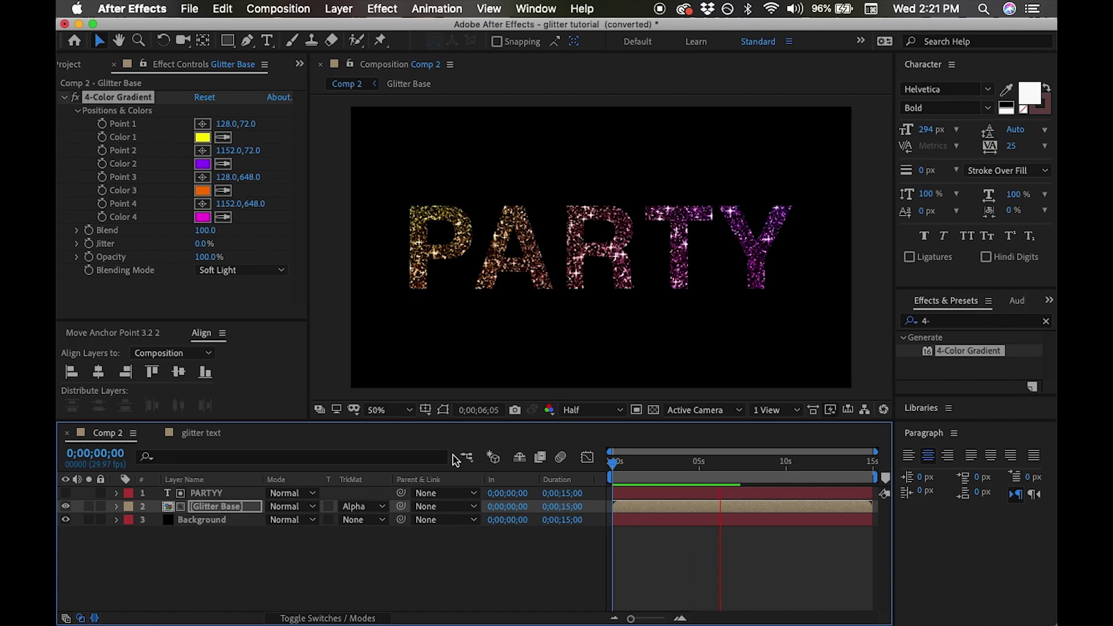
key("space")
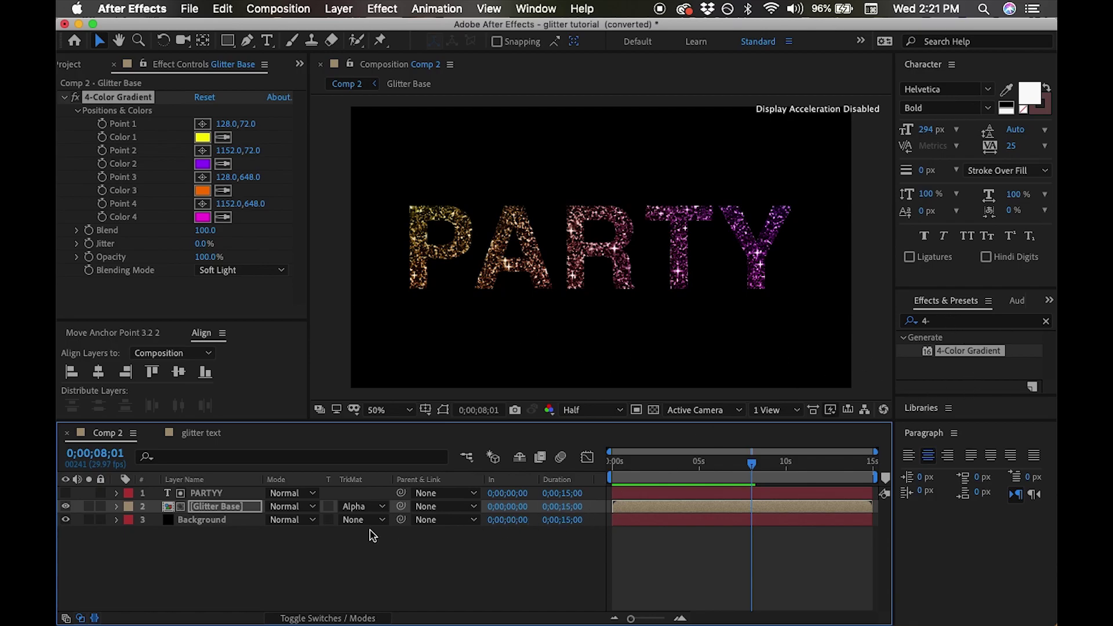
left_click(221, 521)
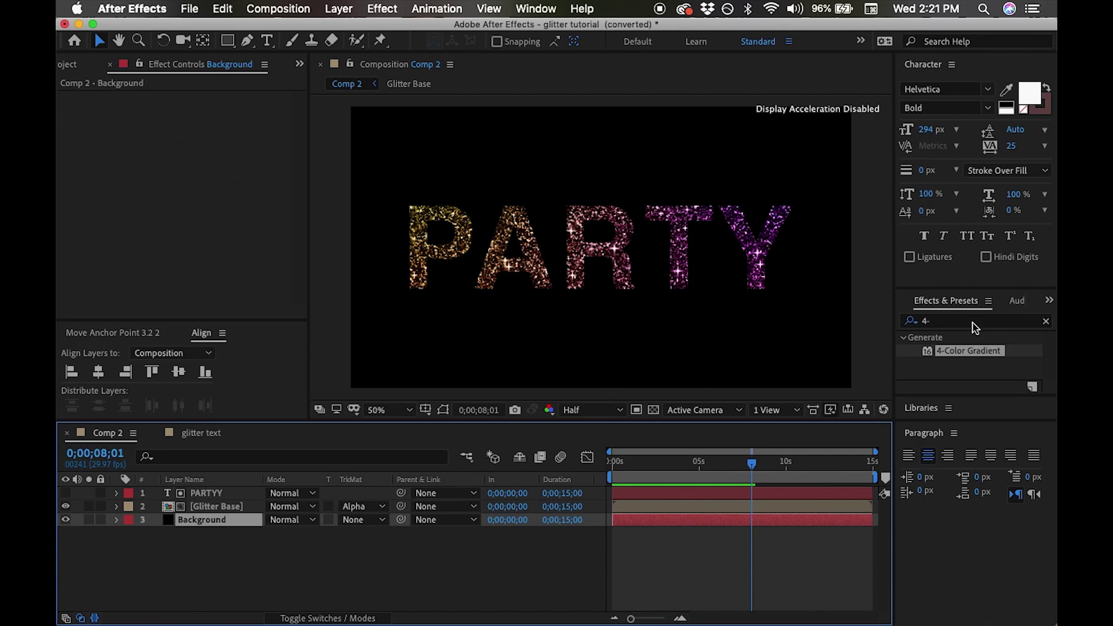
Apply Gradient Ramp to the Background layer and move its start and end points down.
left_click(920, 323)
type("ramp")
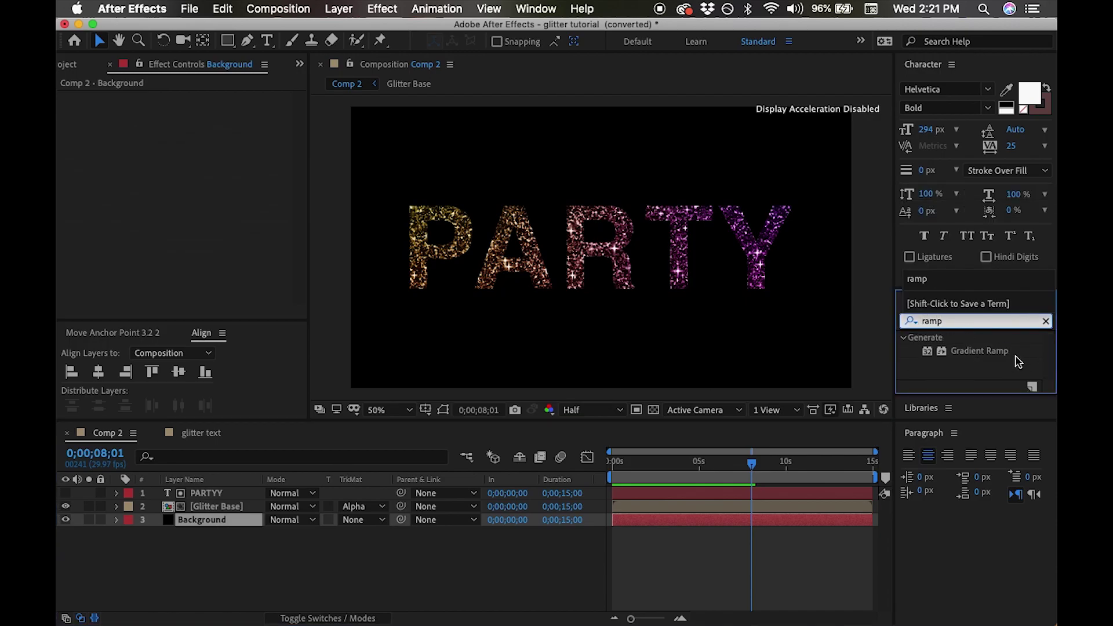
left_click_drag(988, 353, 223, 521)
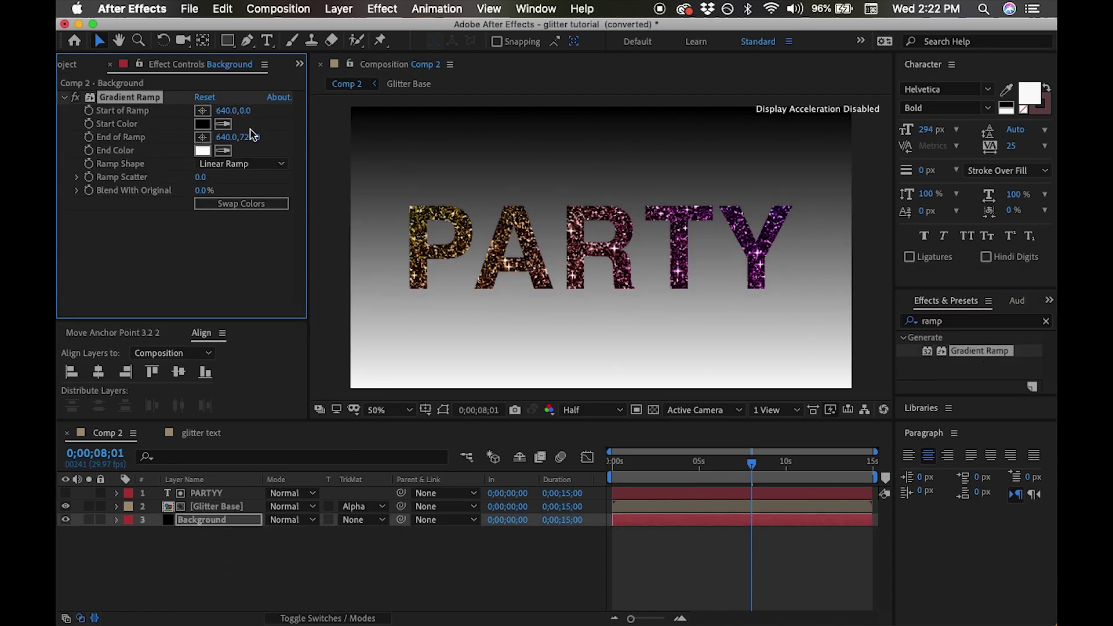
left_click_drag(243, 110, 325, 116)
left_click_drag(251, 137, 531, 130)
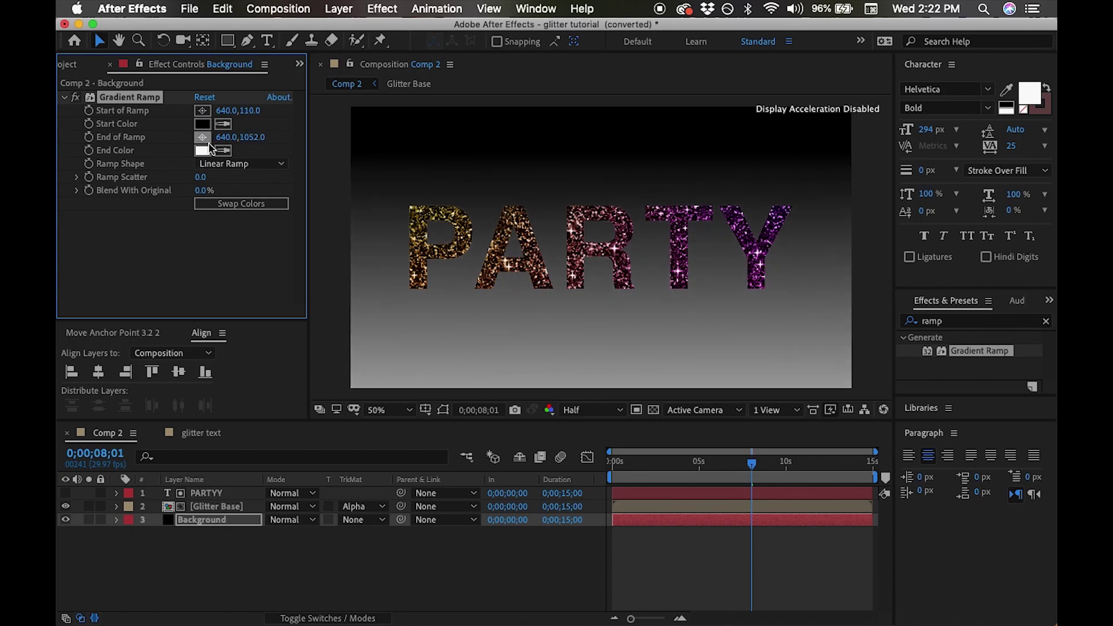
Make the ramp radial with a very dark gray end colour, swap colours, and widen it.
left_click(202, 152)
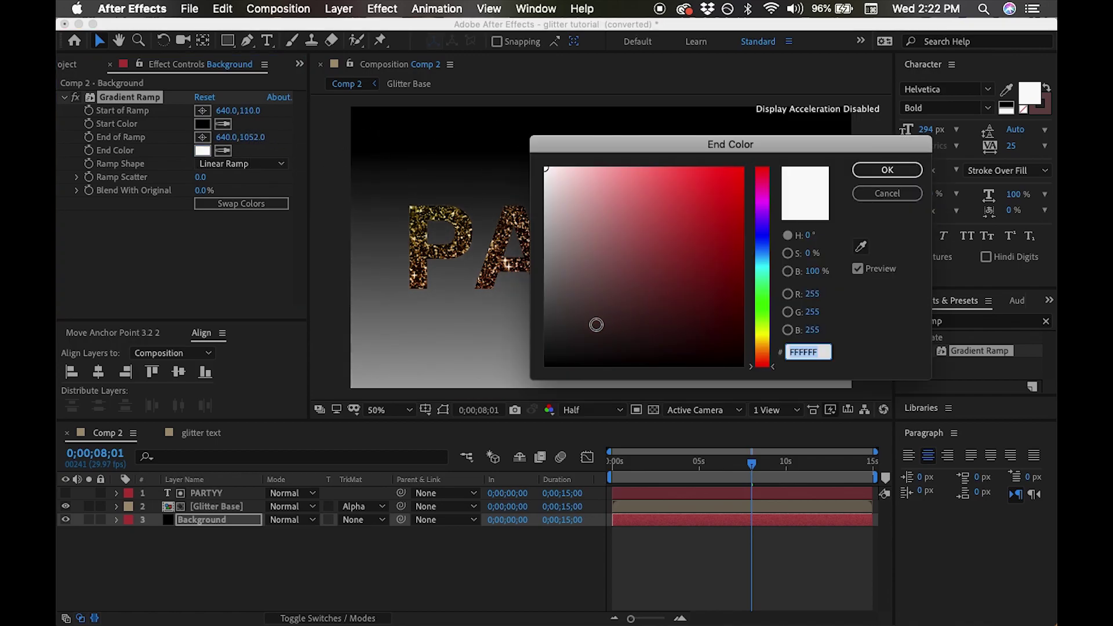
left_click_drag(557, 335, 558, 323)
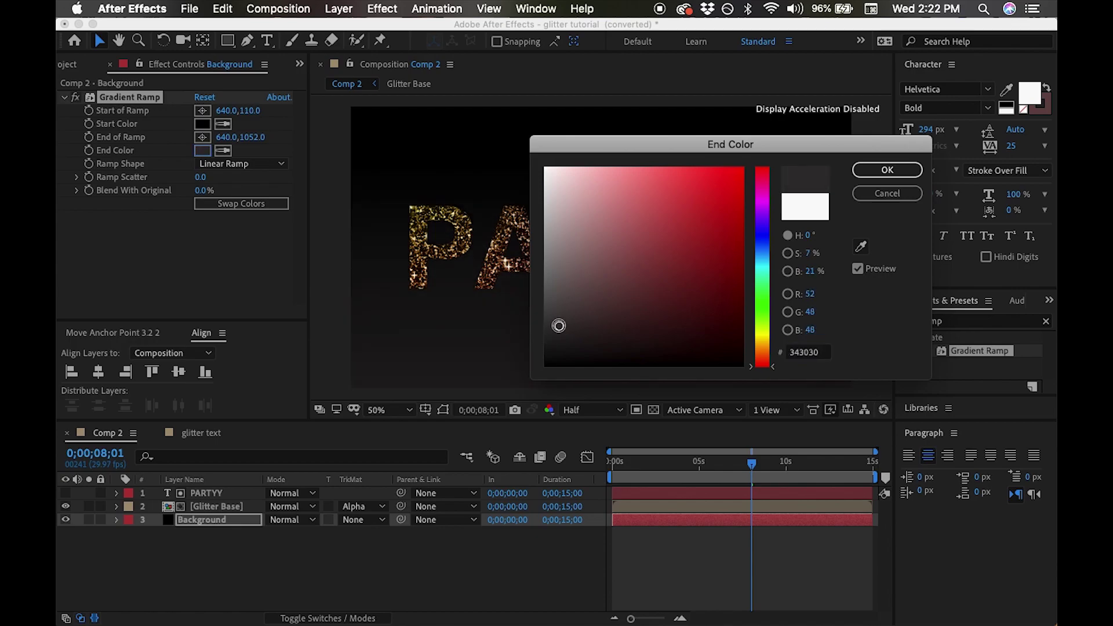
left_click(887, 169)
left_click(232, 166)
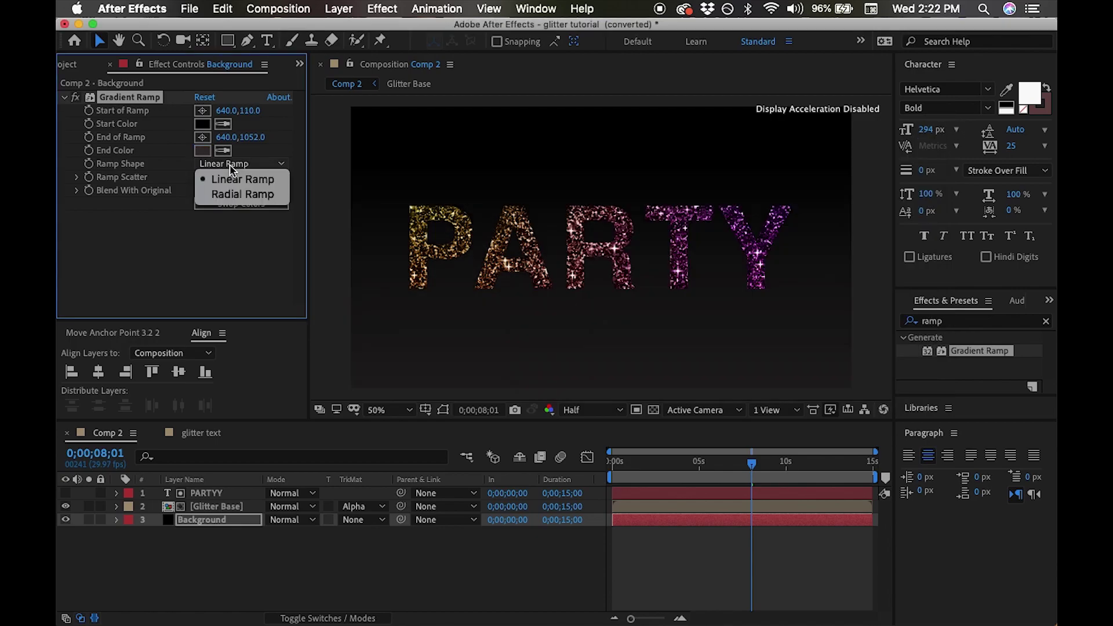
left_click(241, 195)
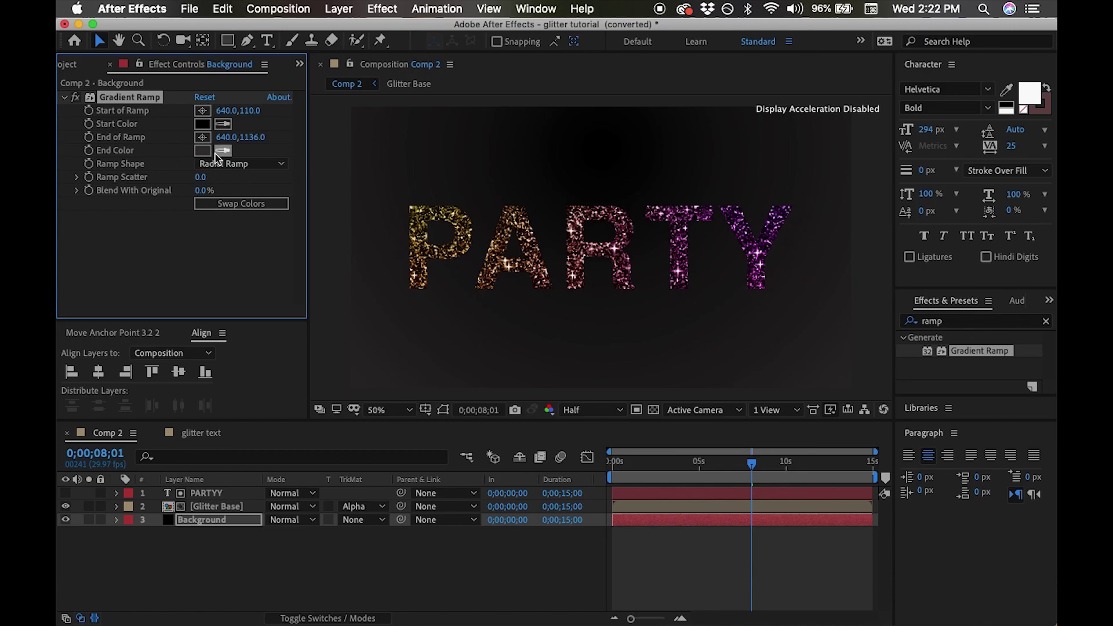
left_click(235, 203)
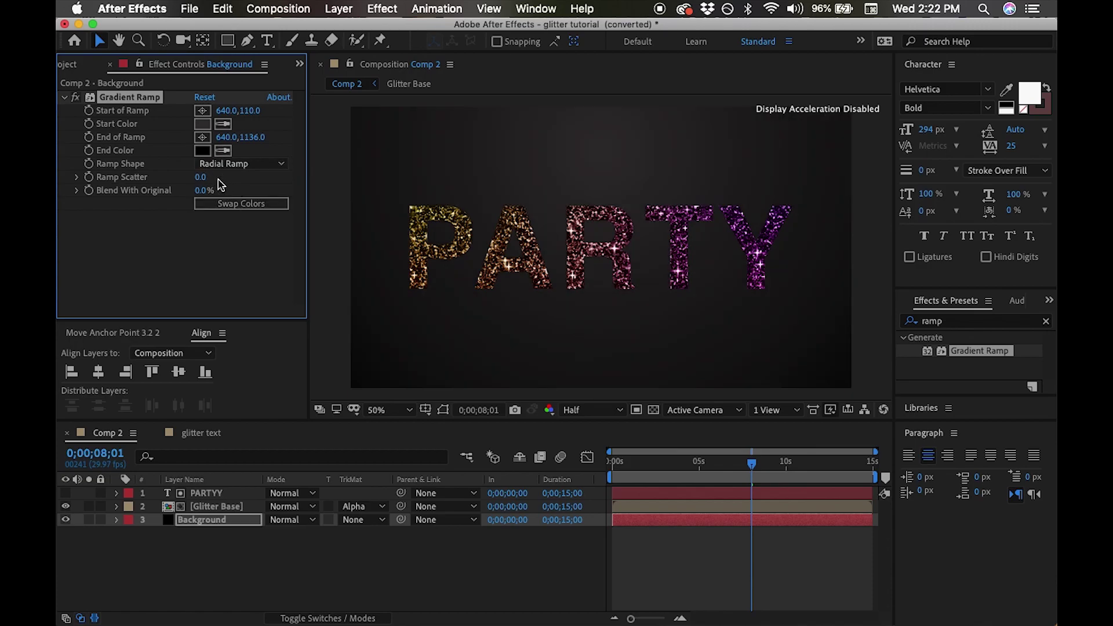
left_click_drag(252, 136, 440, 104)
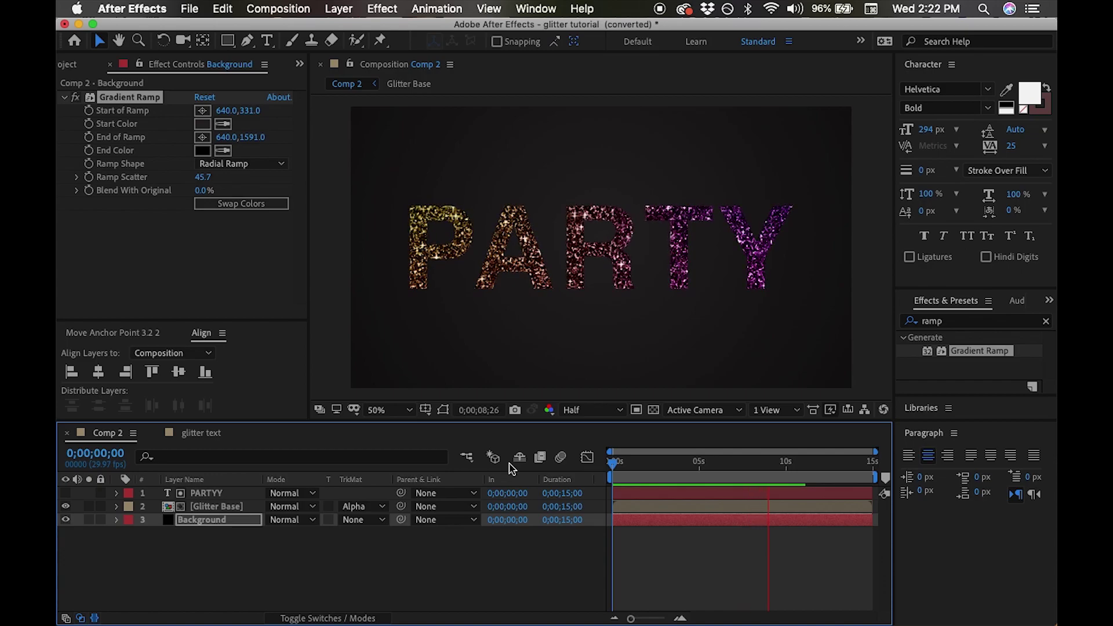
Preview the animation, then select the PARTYY text layer.
key("space")
left_click(216, 499)
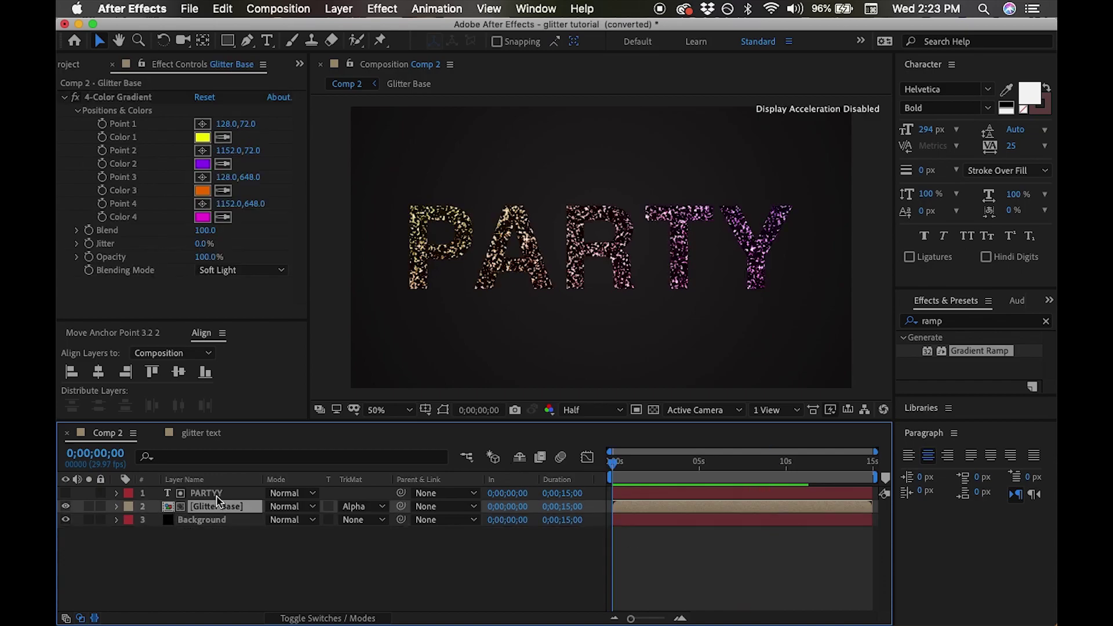
left_click(216, 497)
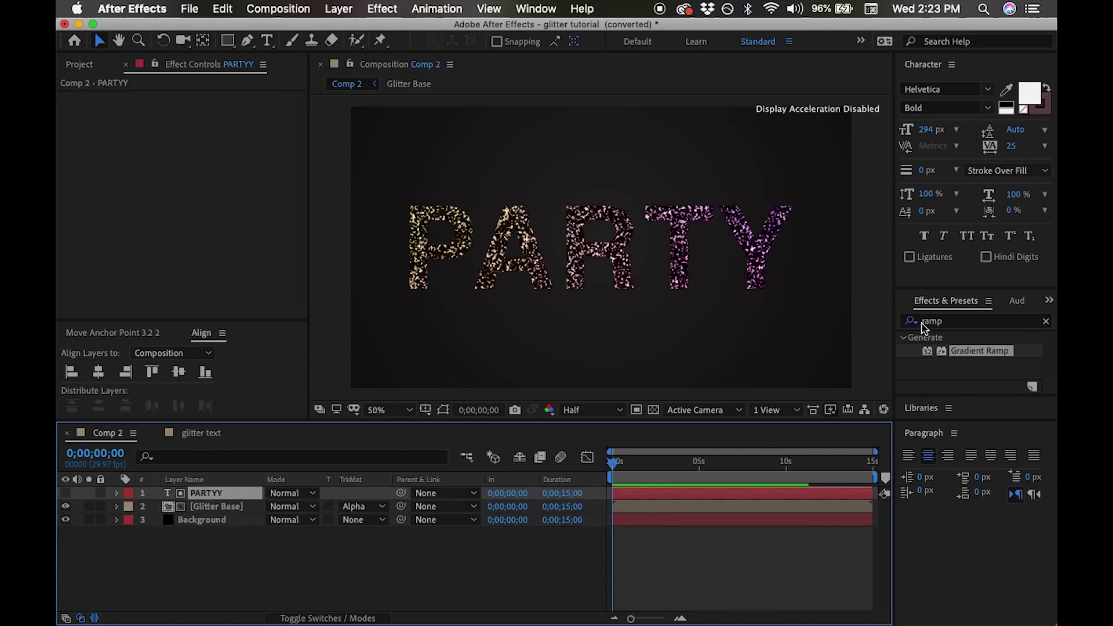
Search 'matte' in Effects & Presets and drag Refine Hard Matte onto the PARTYY layer.
left_click(940, 322)
type("matte")
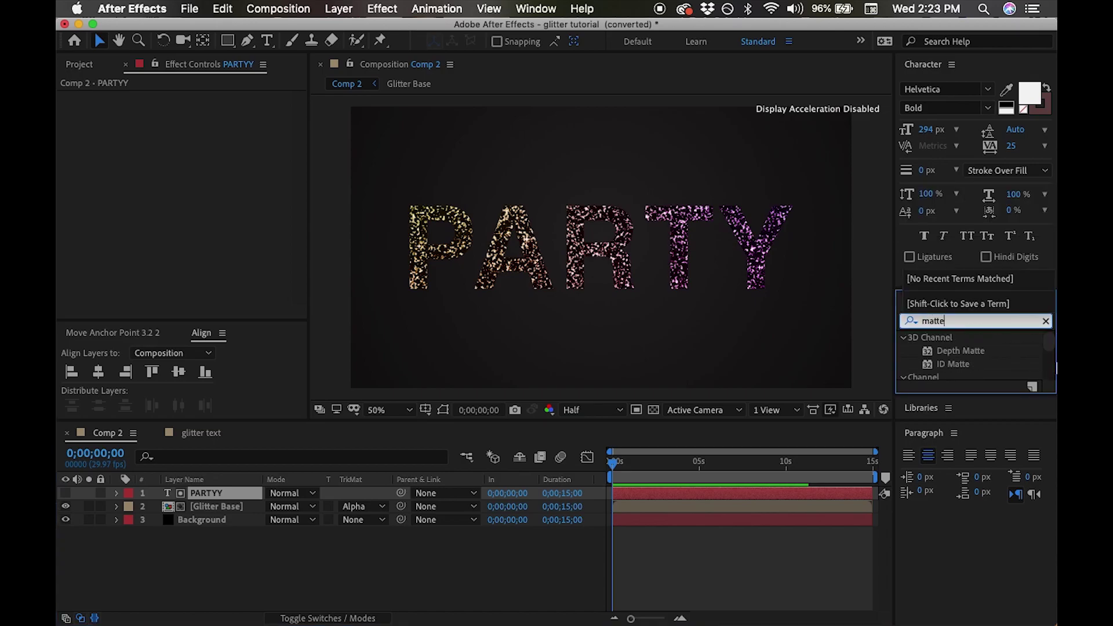
scroll(964, 359, "down", 2)
scroll(965, 360, "down", 2)
left_click(964, 354)
left_click_drag(968, 291, 971, 189)
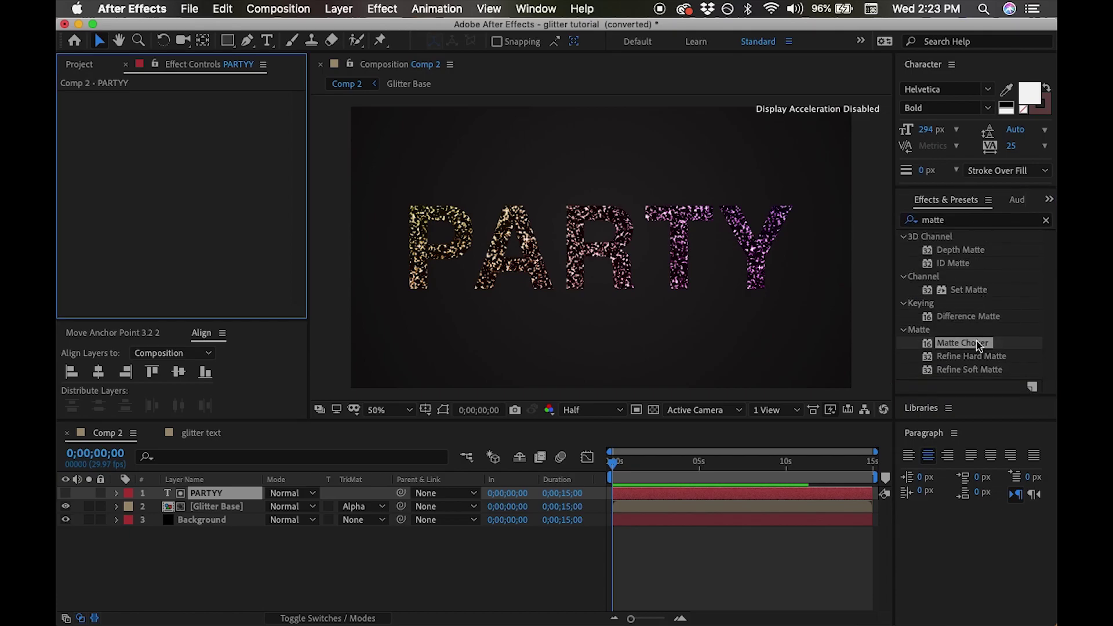
left_click(983, 358)
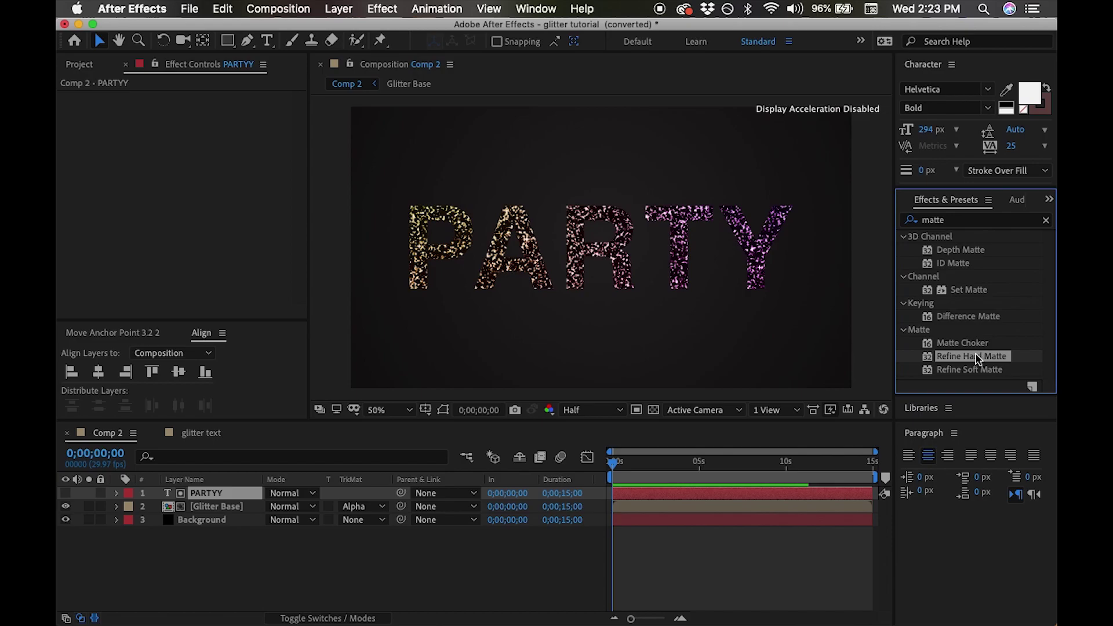
left_click_drag(978, 360, 228, 497)
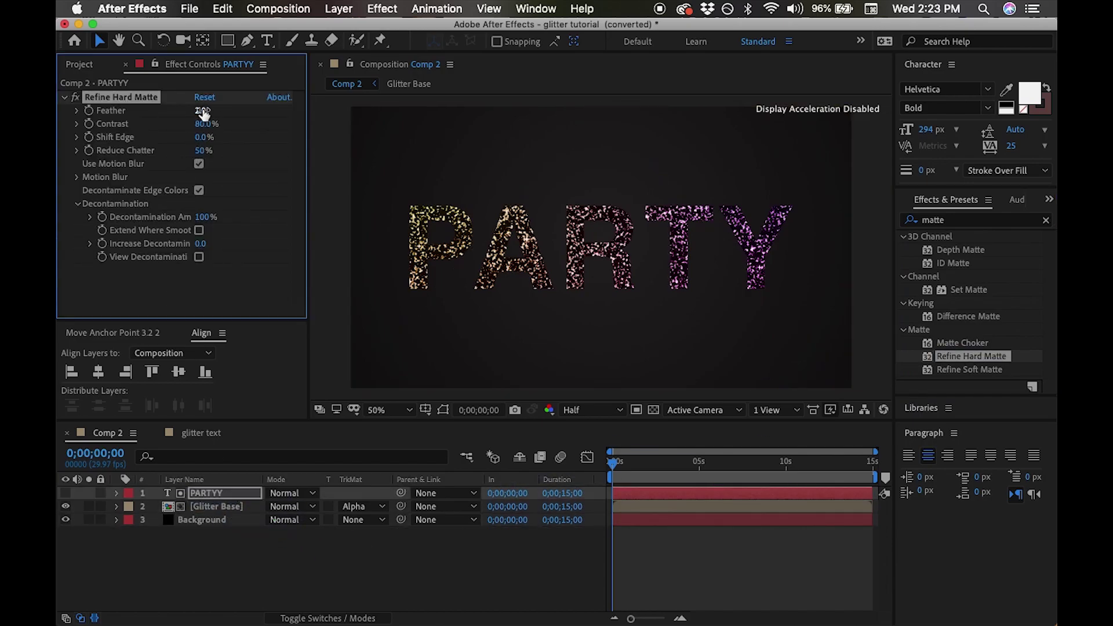
Raise Refine Hard Matte Feather to 260.9 so the letters vanish at the start.
left_click_drag(203, 111, 993, 100)
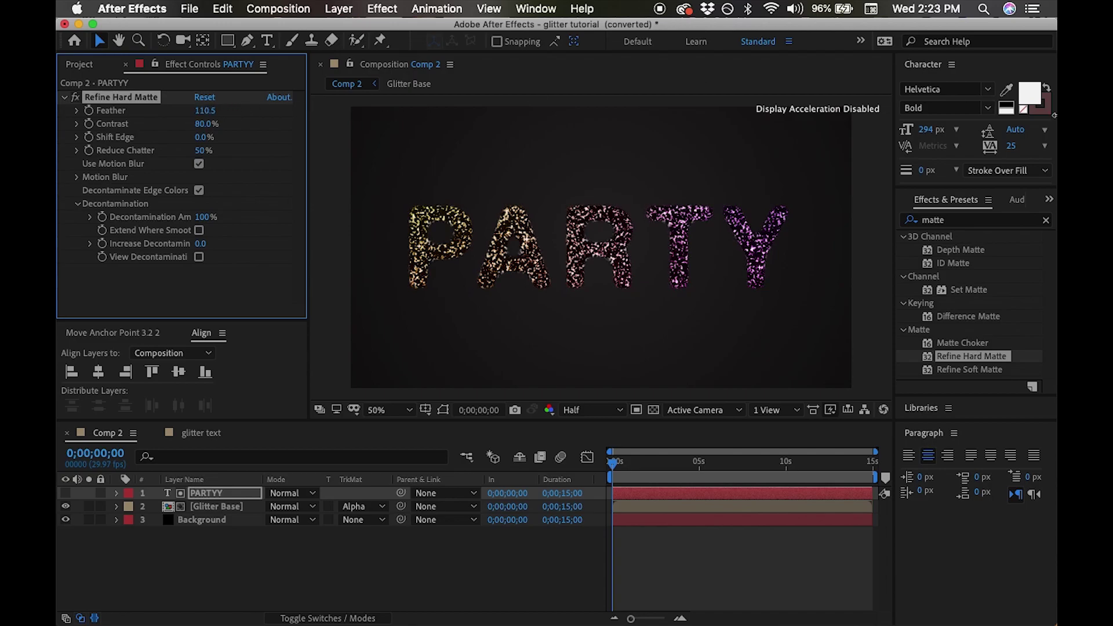
mouse_move(216, 120)
left_mouse_down()
mouse_move(206, 112)
mouse_move(413, 115)
mouse_move(932, 172)
left_mouse_up()
left_click_drag(1053, 224, 364, 120)
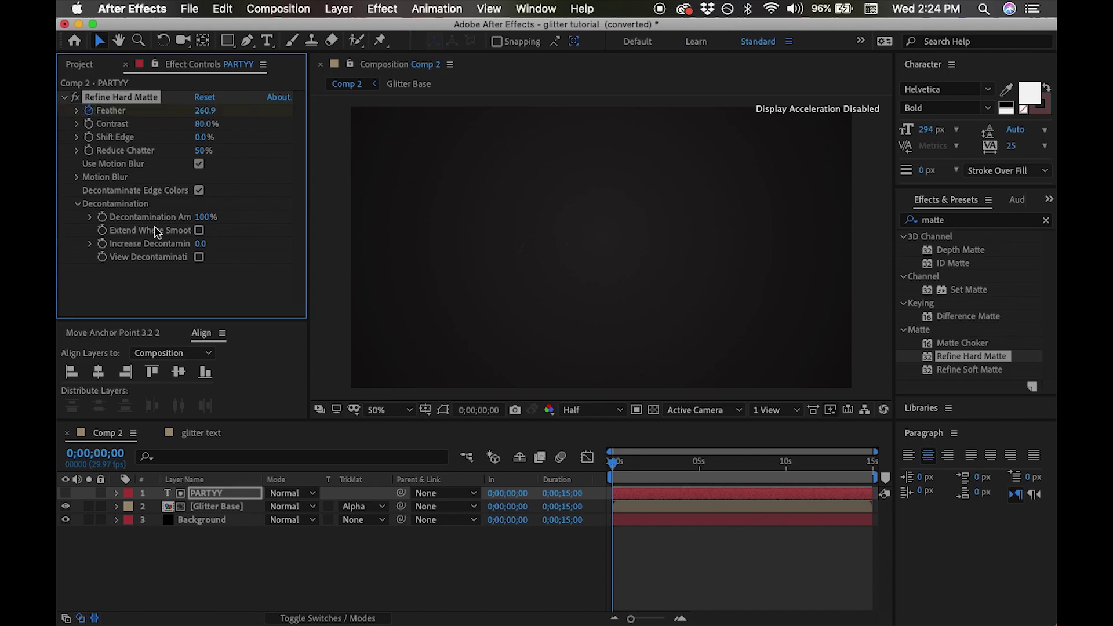
left_click(77, 177)
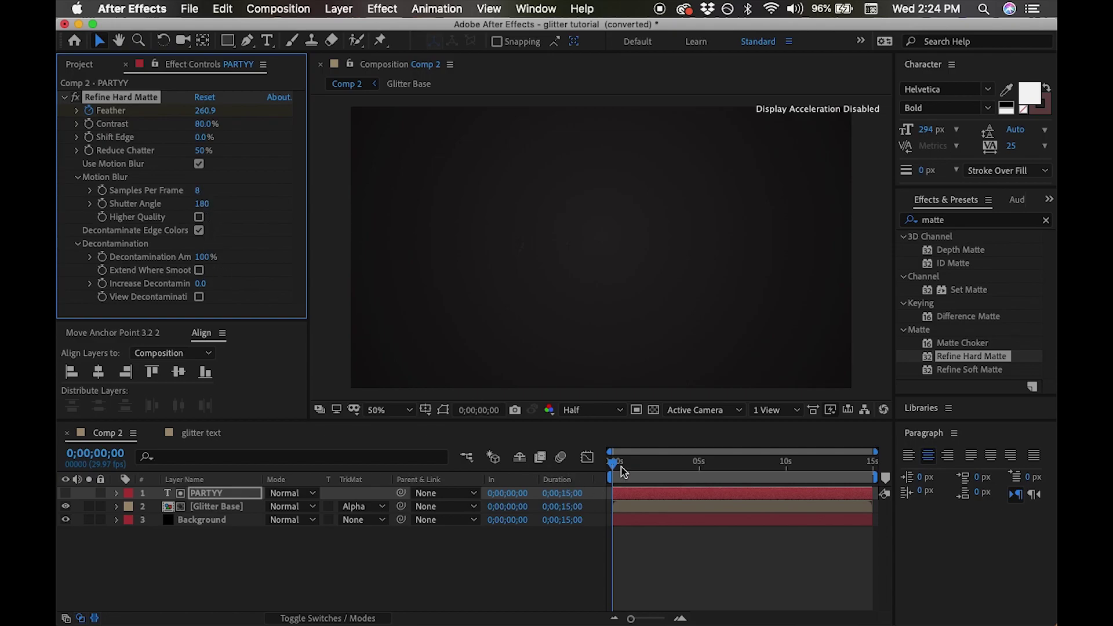
Keyframe Feather to 0 at the composition's end and reveal the keyframes with U.
left_click_drag(616, 466, 968, 464)
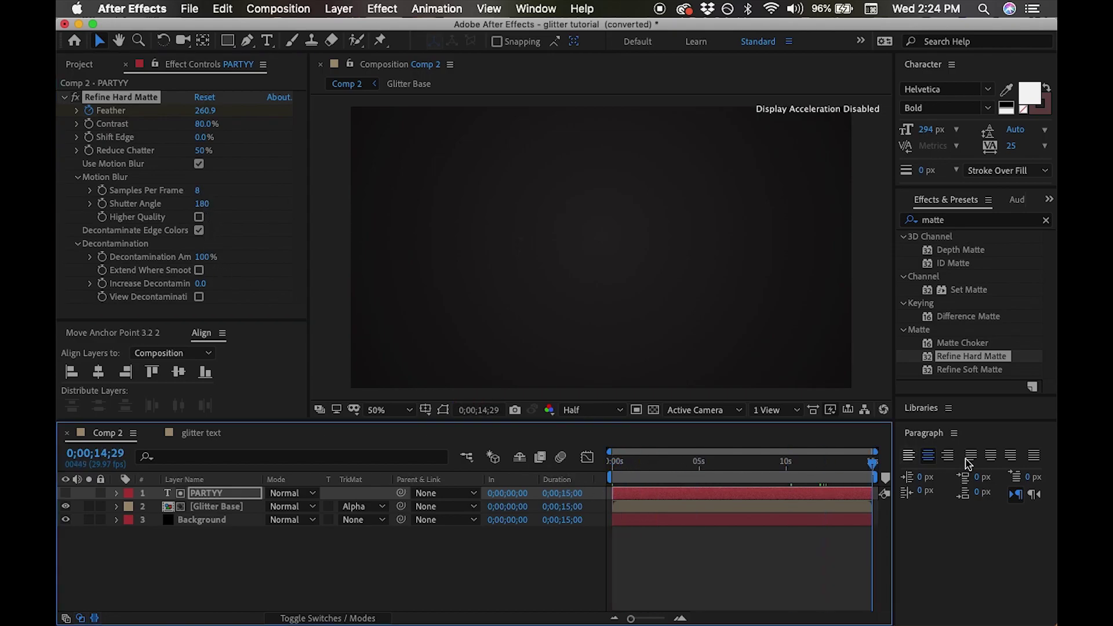
left_click(198, 110)
type("0")
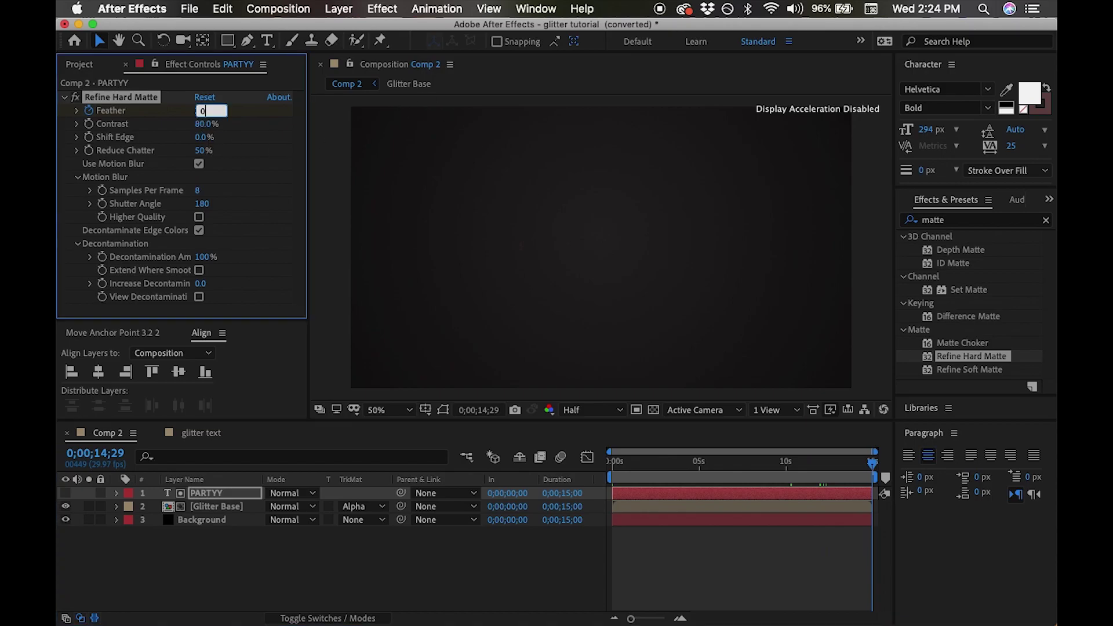
key("Return")
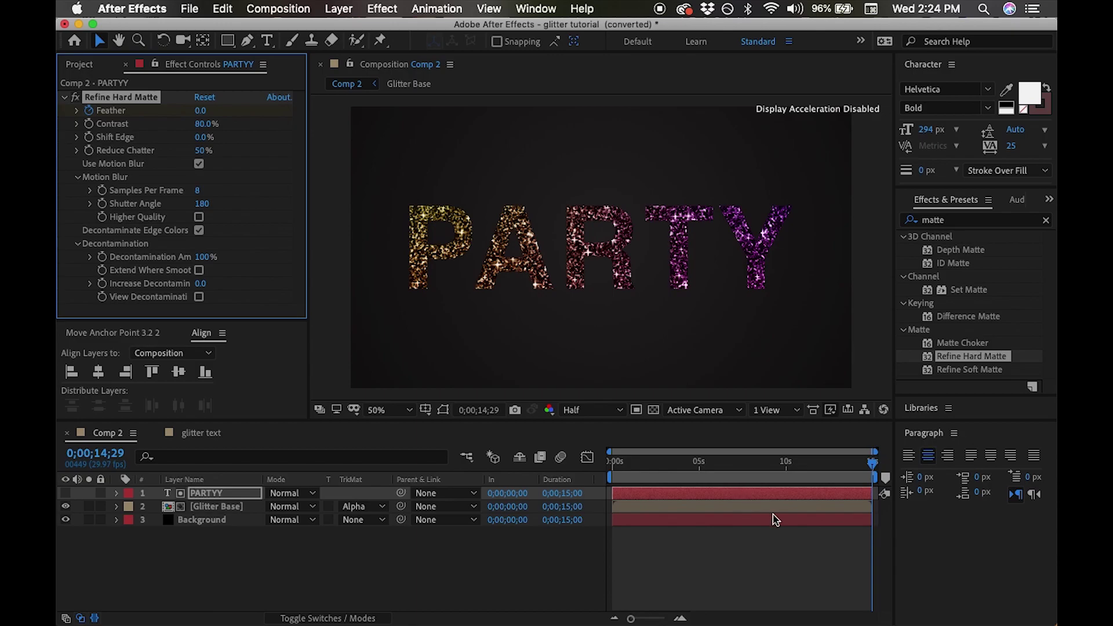
key("Home")
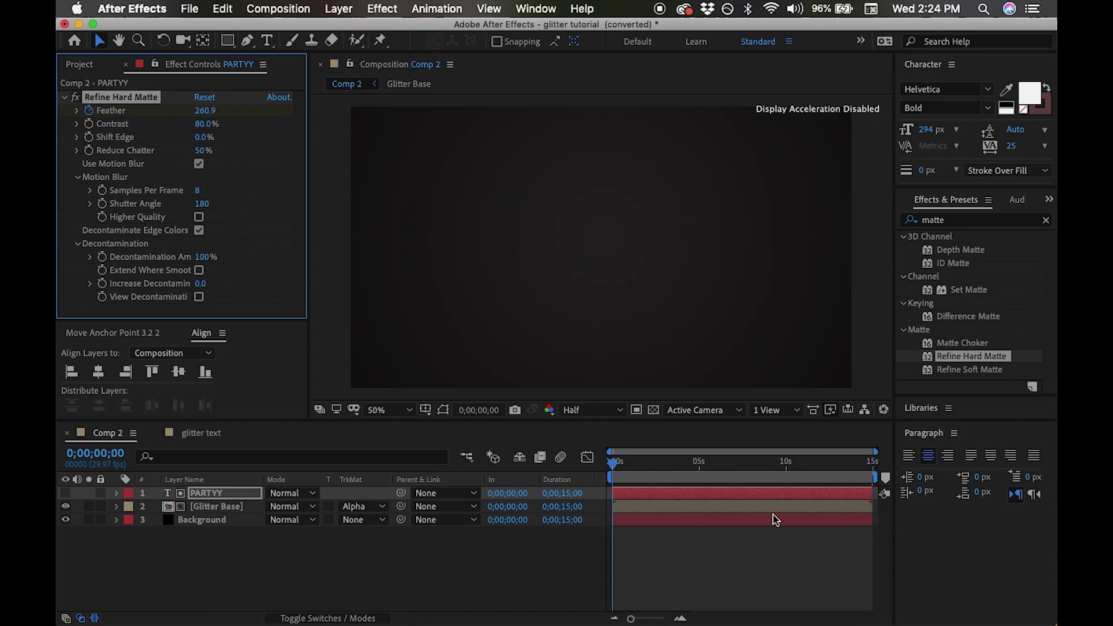
key("u")
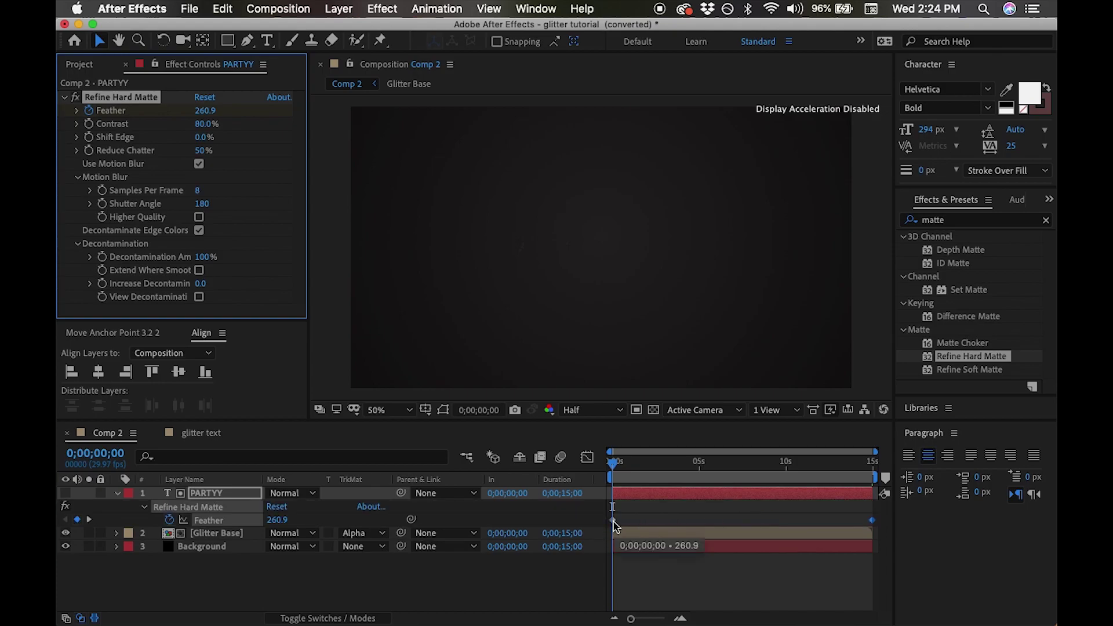
Apply Easy Ease to both the first and final Feather keyframes.
right_click(614, 521)
mouse_move(680, 615)
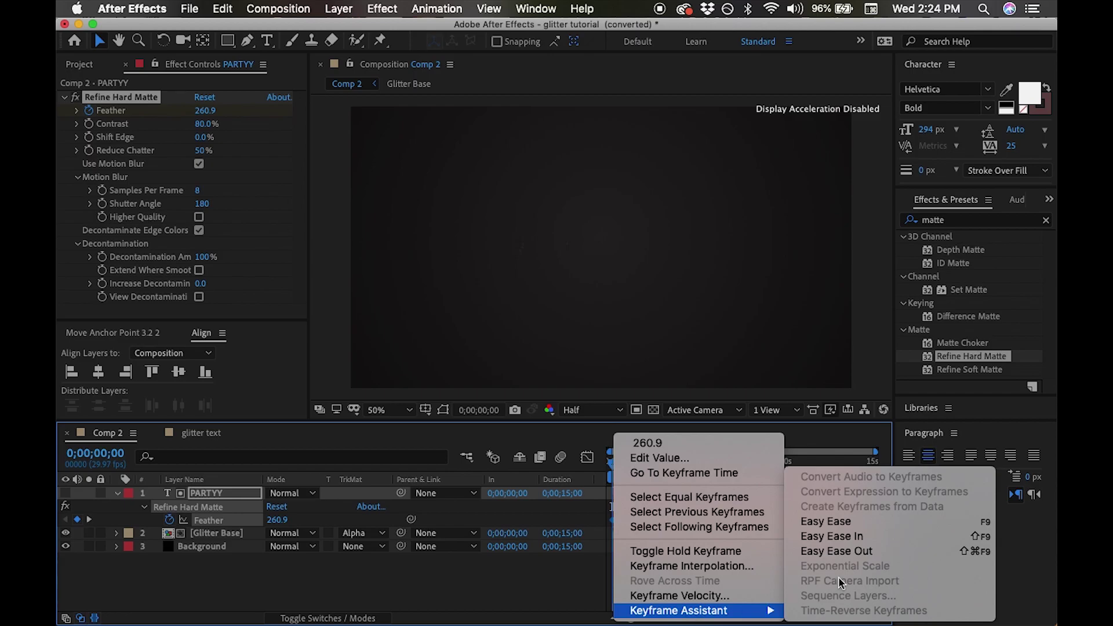
left_click(875, 523)
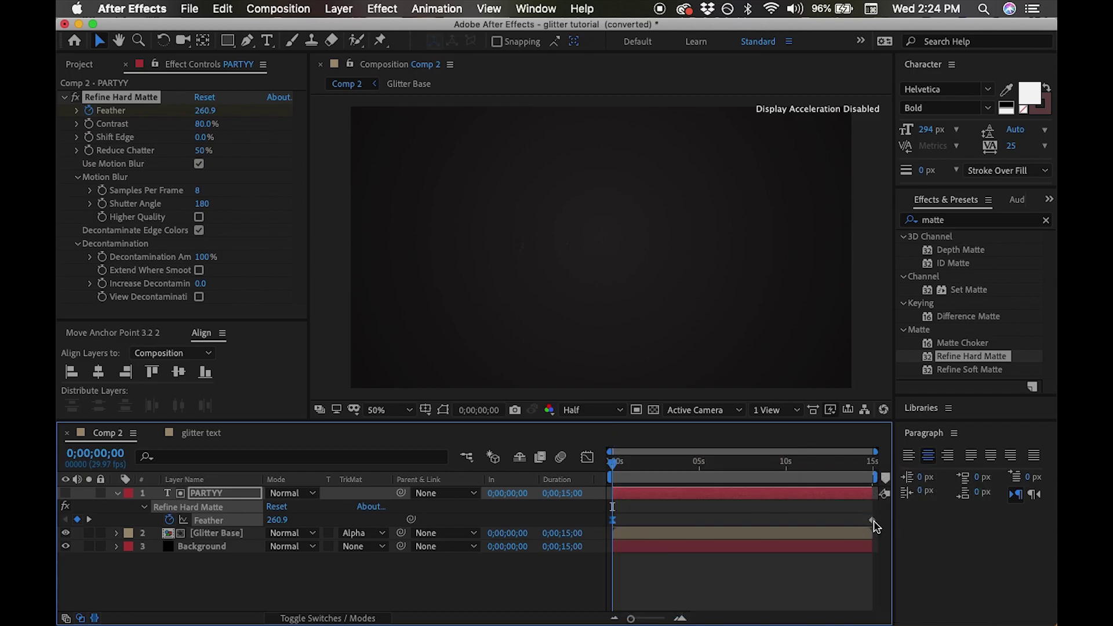
right_click(872, 520)
mouse_move(897, 609)
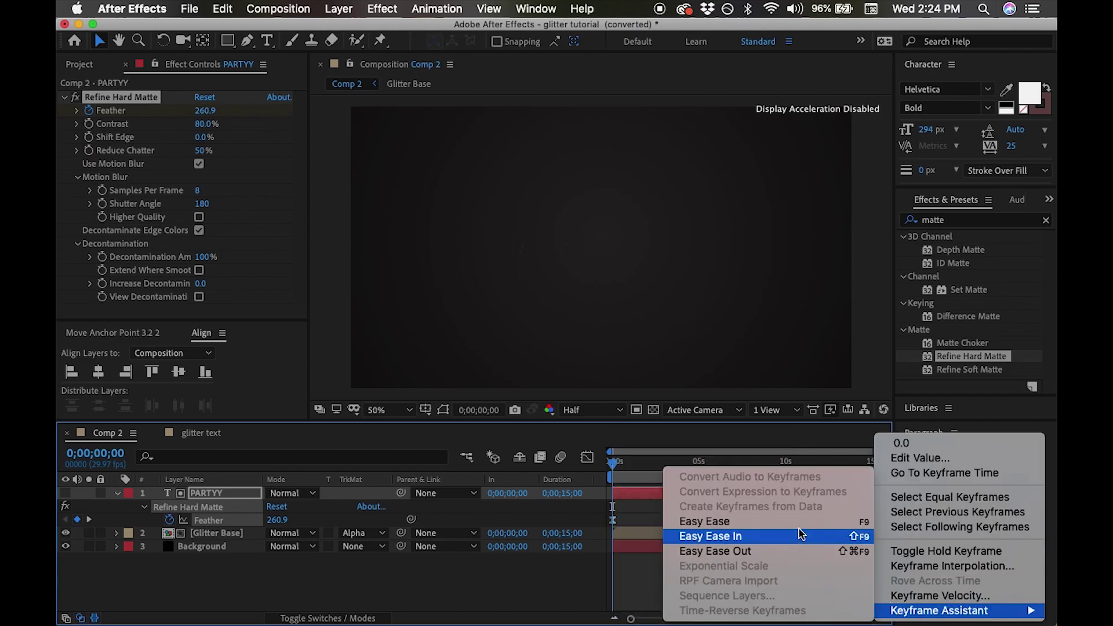
left_click(704, 521)
Set preview resolution to Full and move the starting Feather keyframe (260.9) to 0;00;00;09.
left_click(572, 415)
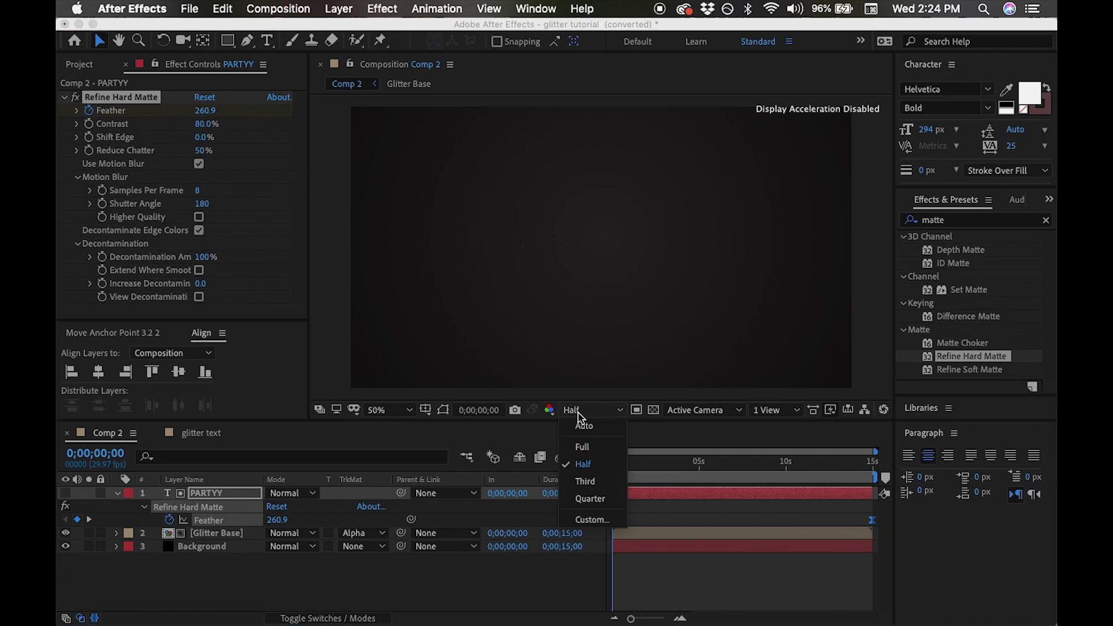
left_click(588, 453)
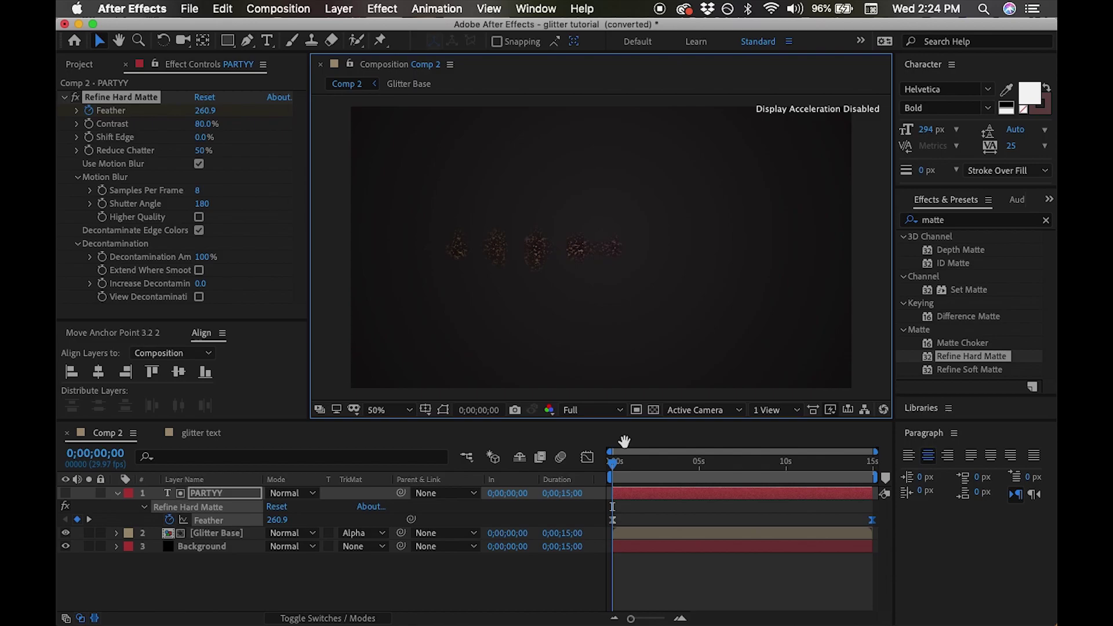
left_click(616, 467)
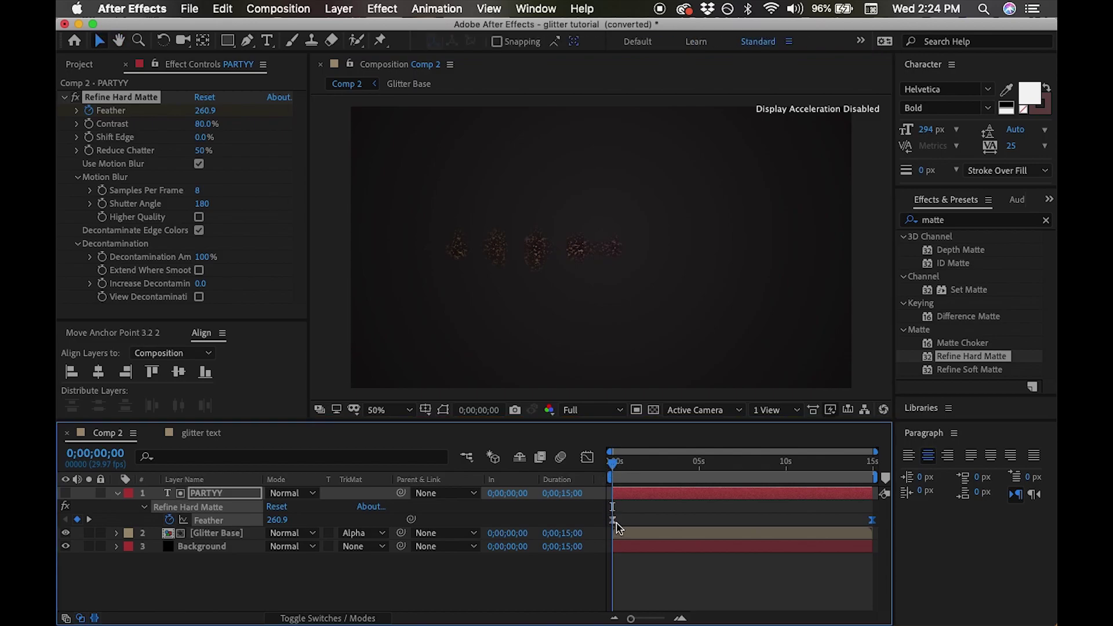
mouse_move(615, 526)
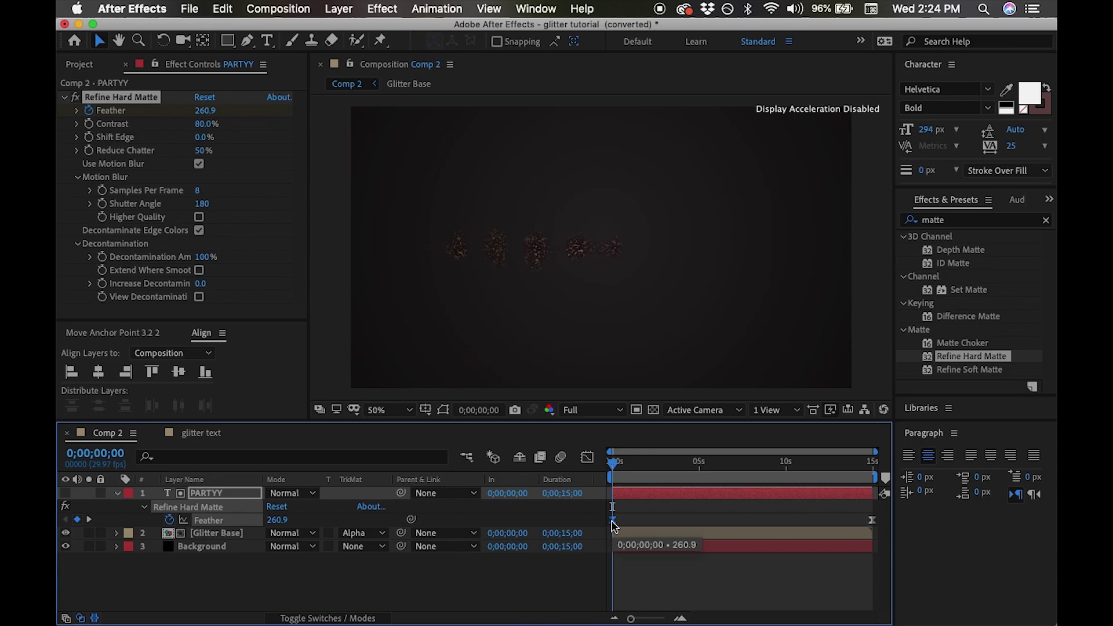
left_click_drag(615, 526, 619, 528)
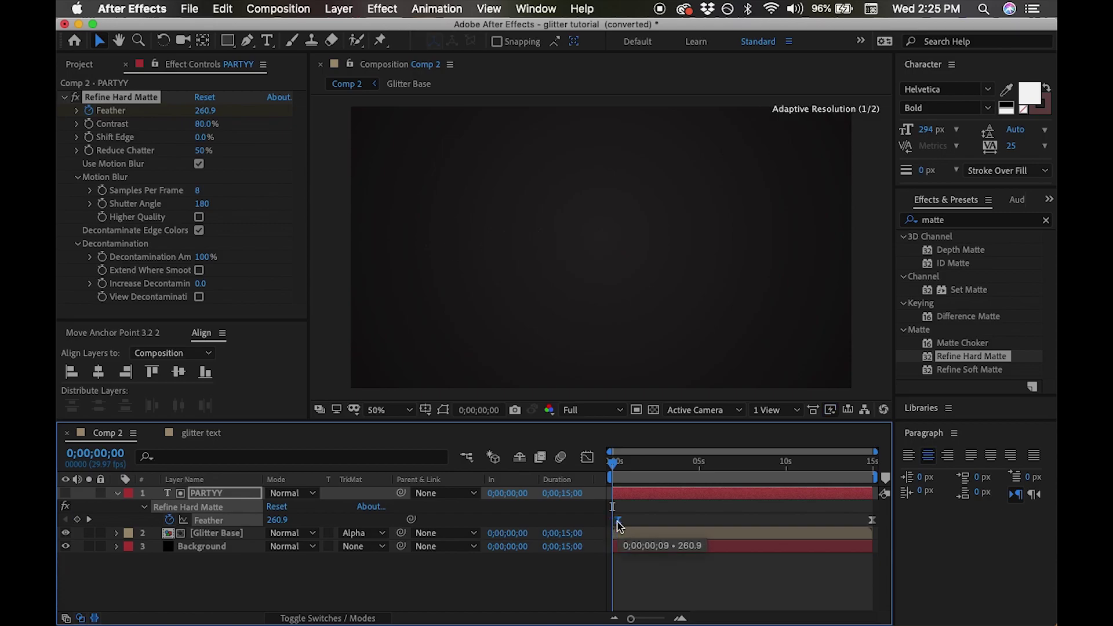